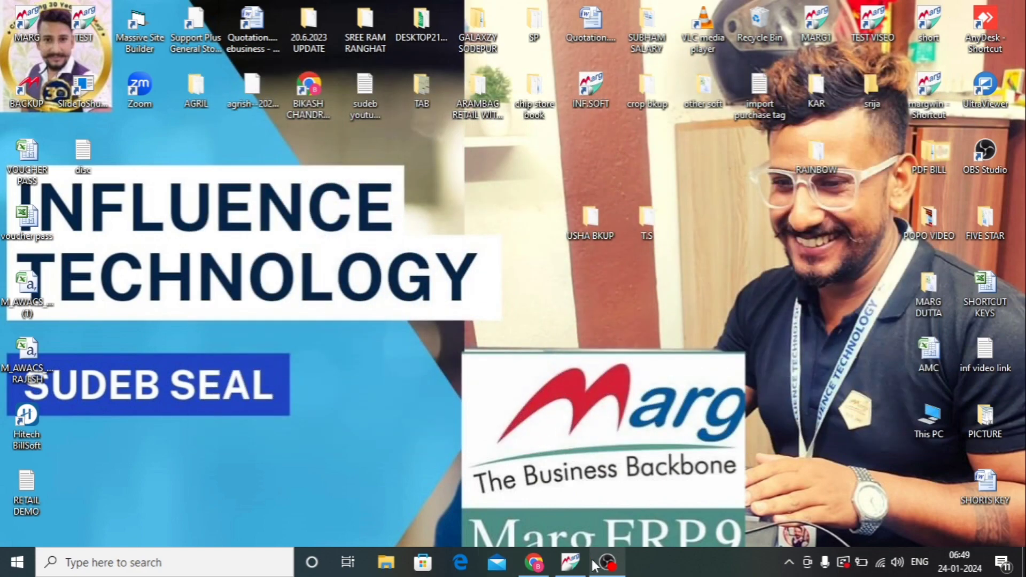
- Switch to Marg ERP and open the Control Room from the MARG Setups
left_click(571, 563)
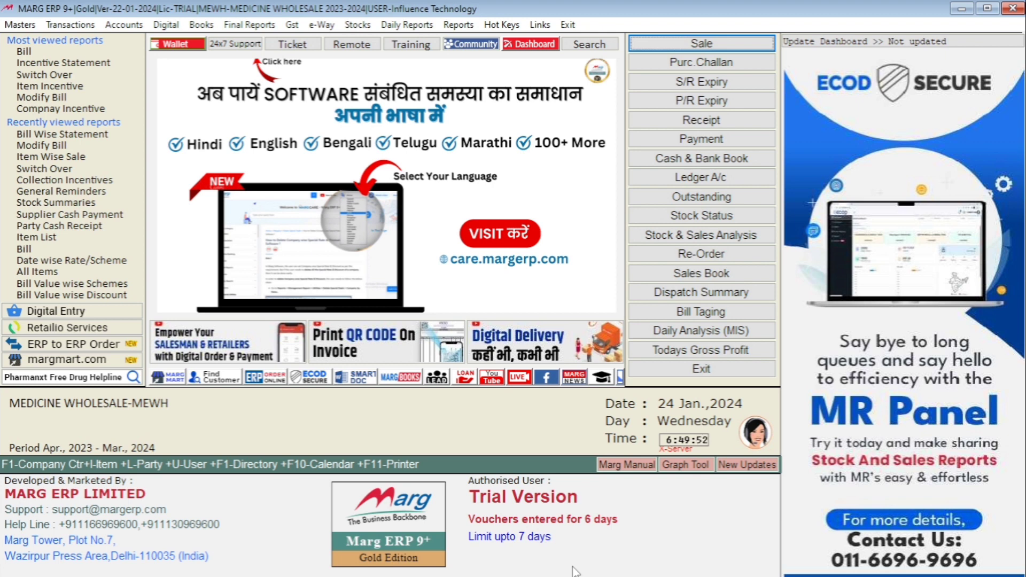
key("alt")
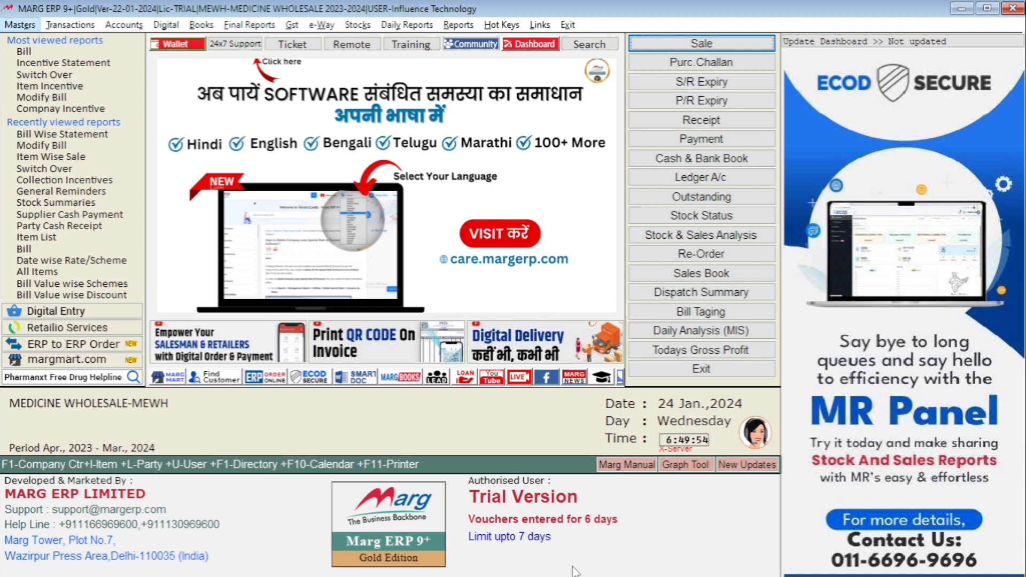
key("Down")
key("Up")
key("Right")
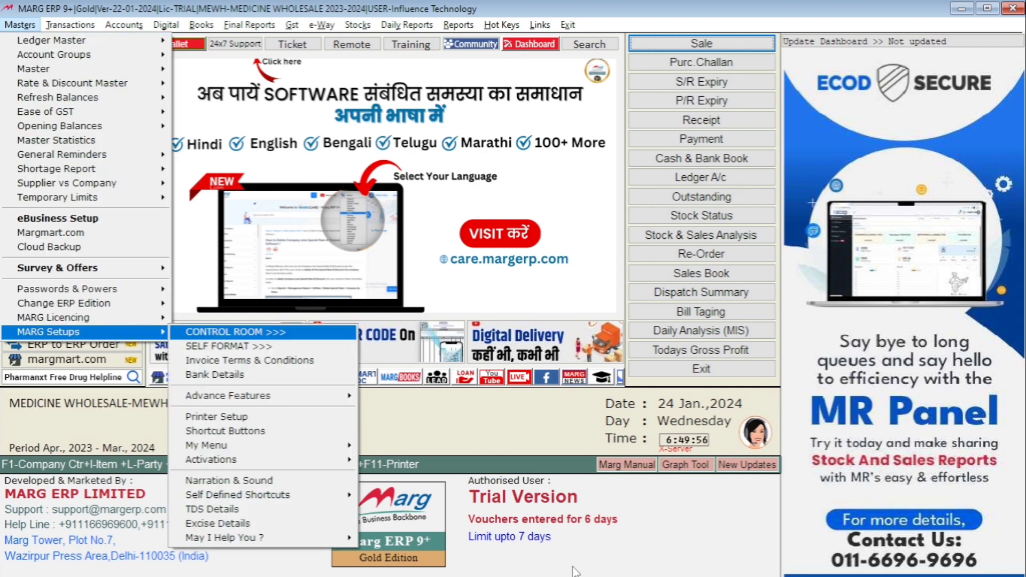
key("Return")
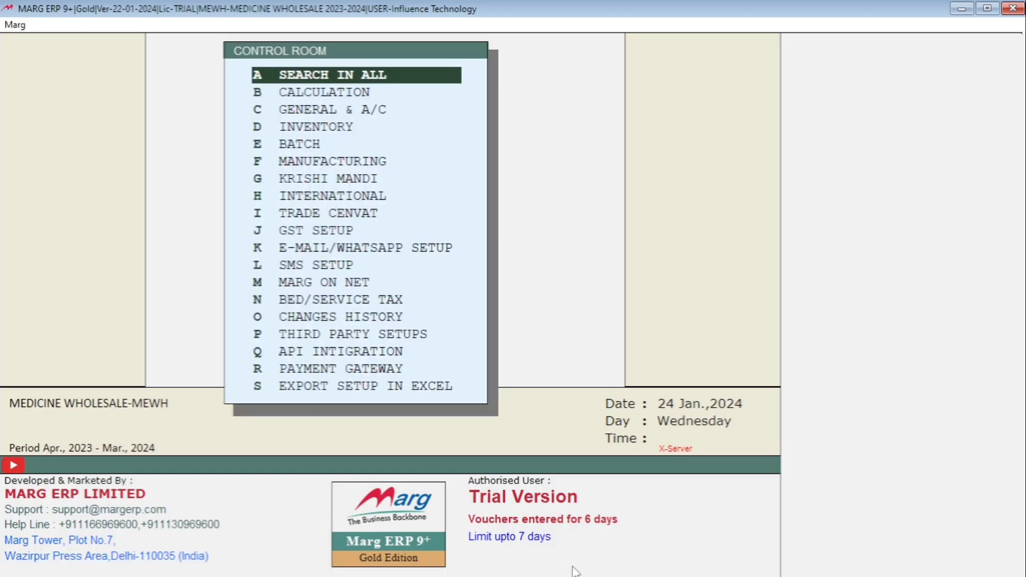
- Search all Control Room settings for "ASK TYPE" and open the matching options
key("Return")
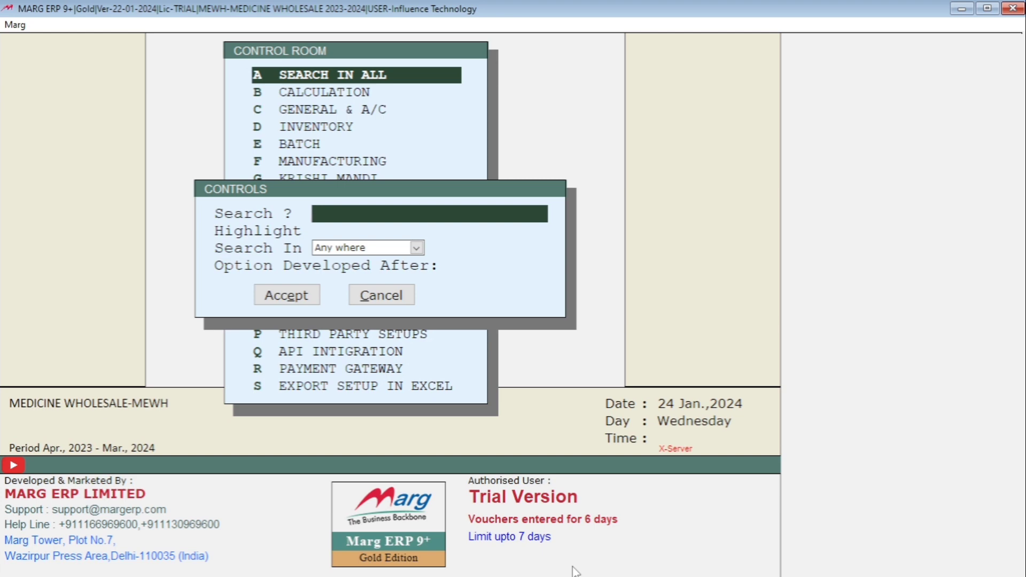
type("ASK TYPE")
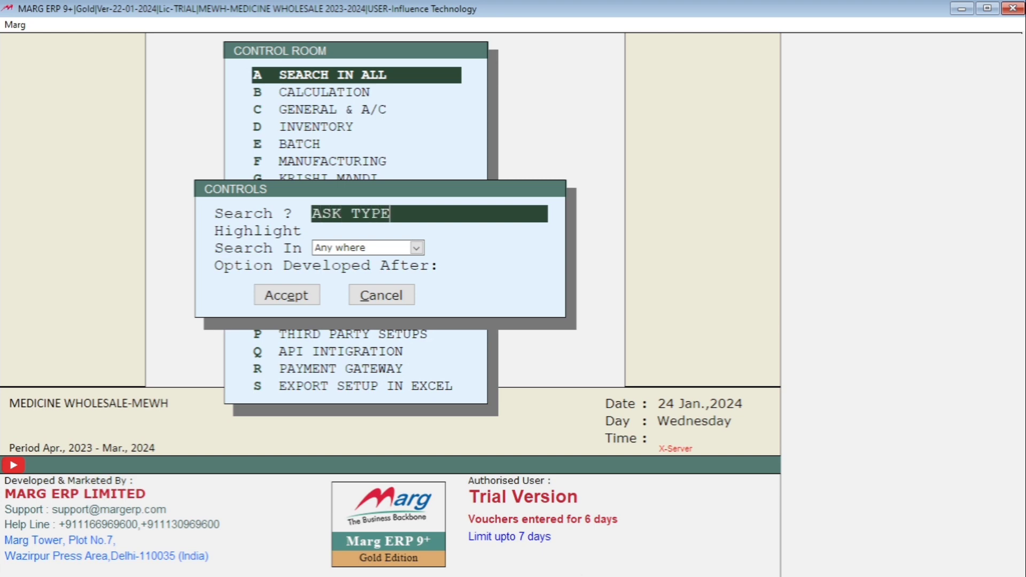
key("Return")
key("Return")
key("Return")
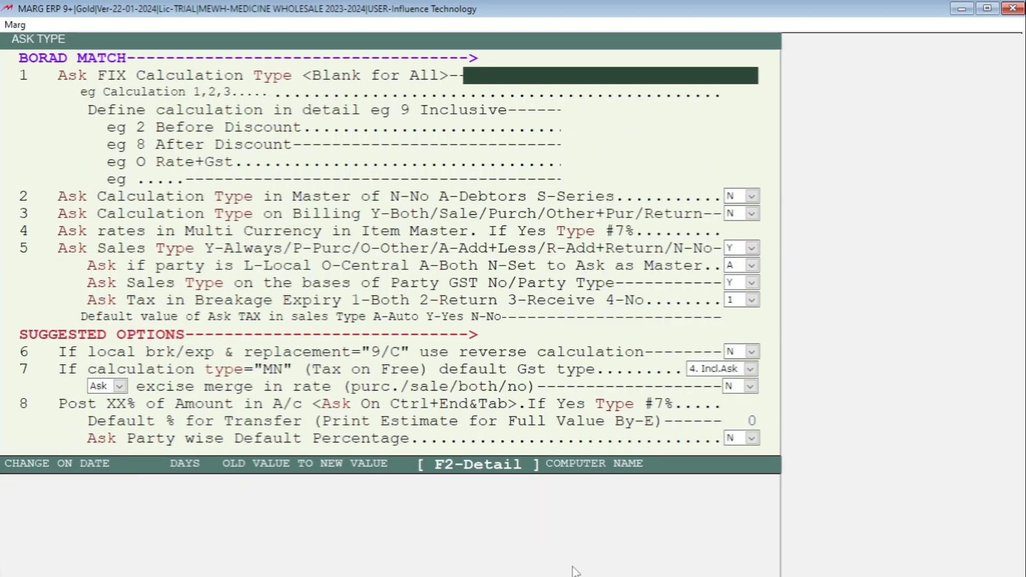
- Review the Ask Sales Type setting and its local/central party option, and close the Control Room
key("Down")
key("Down")
key("Down")
key("Down")
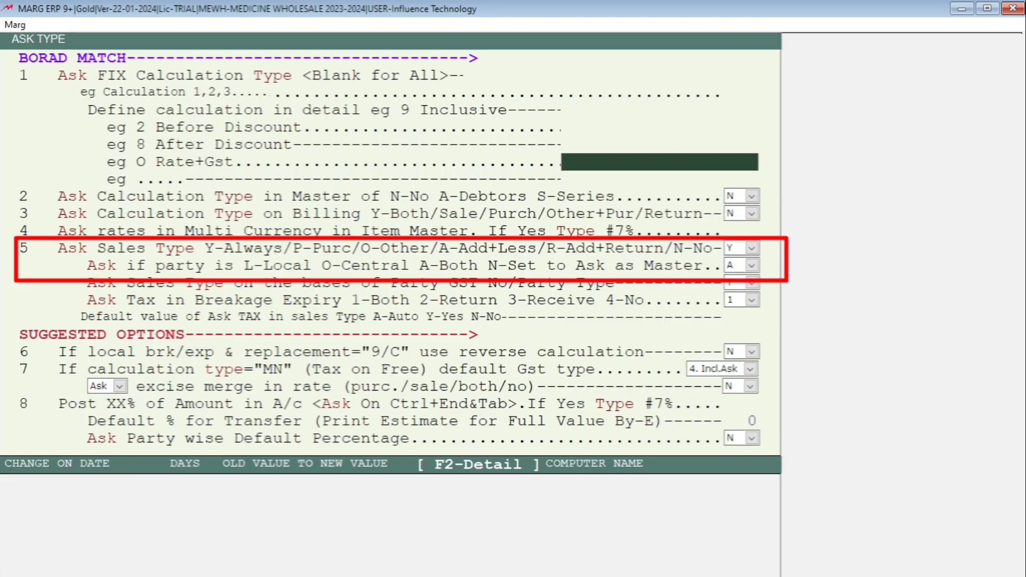
key("Down")
key("Down")
key("Down")
key("Down")
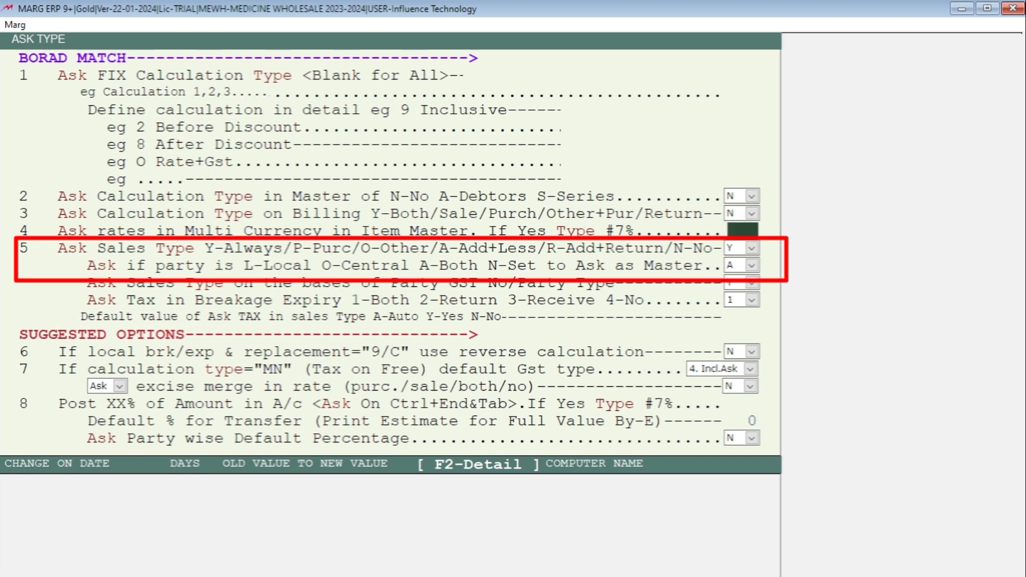
key("Down")
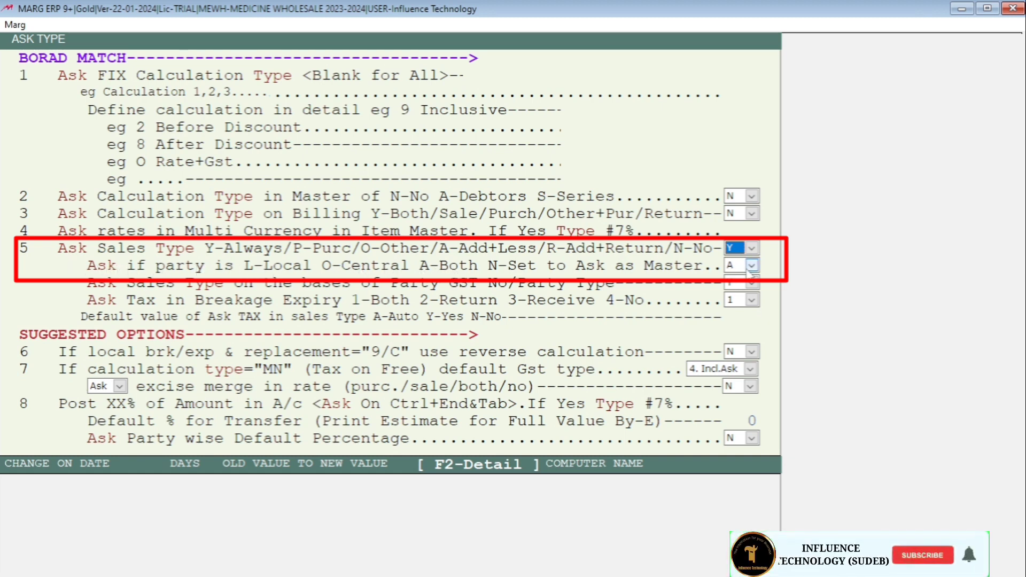
key("Return")
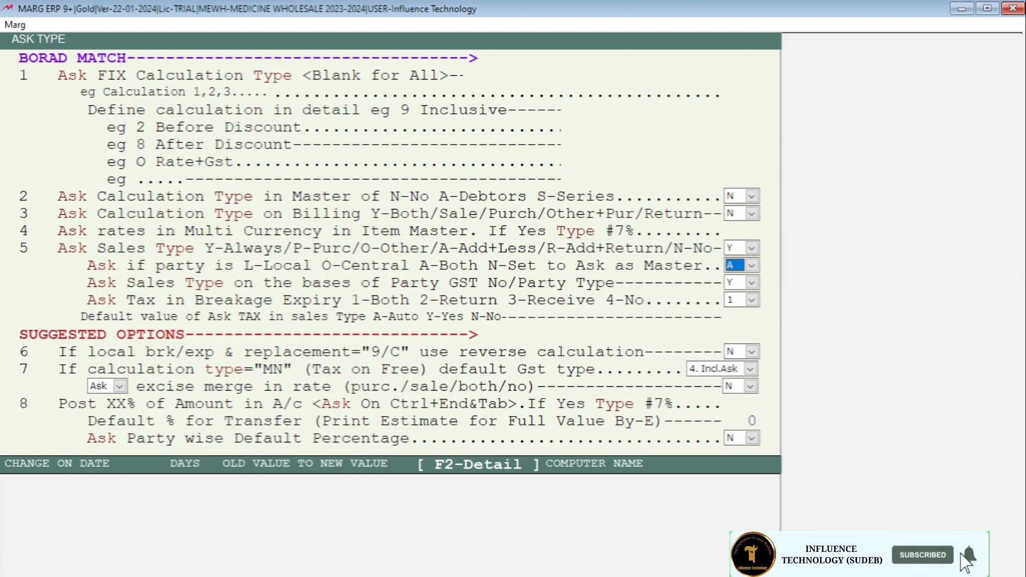
key("Escape")
key("Escape")
key("Right")
key("Return")
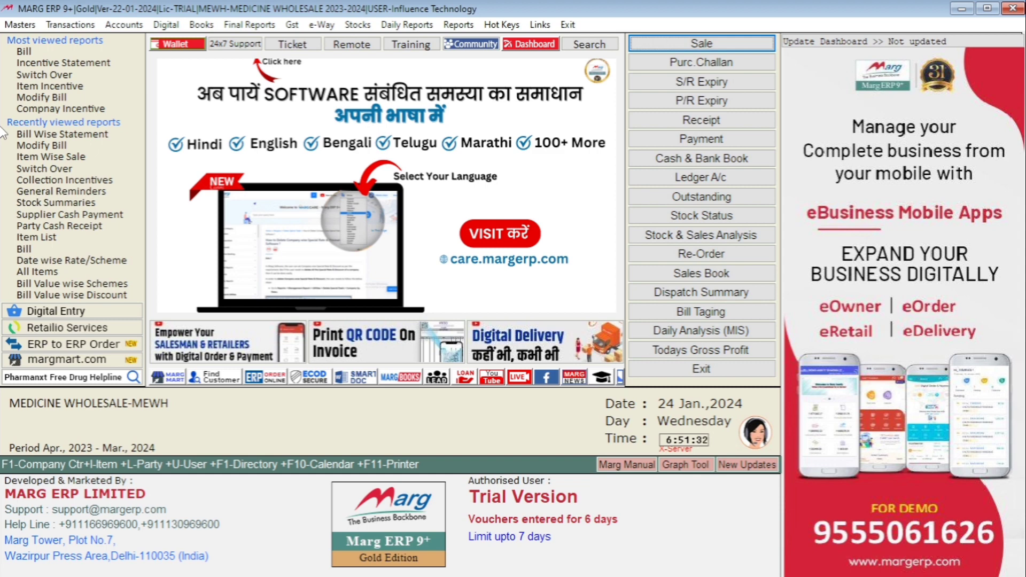
- Start a new purchase bill and choose DUTTA ENTERPRISE as the supplier
key("alt")
key("Right")
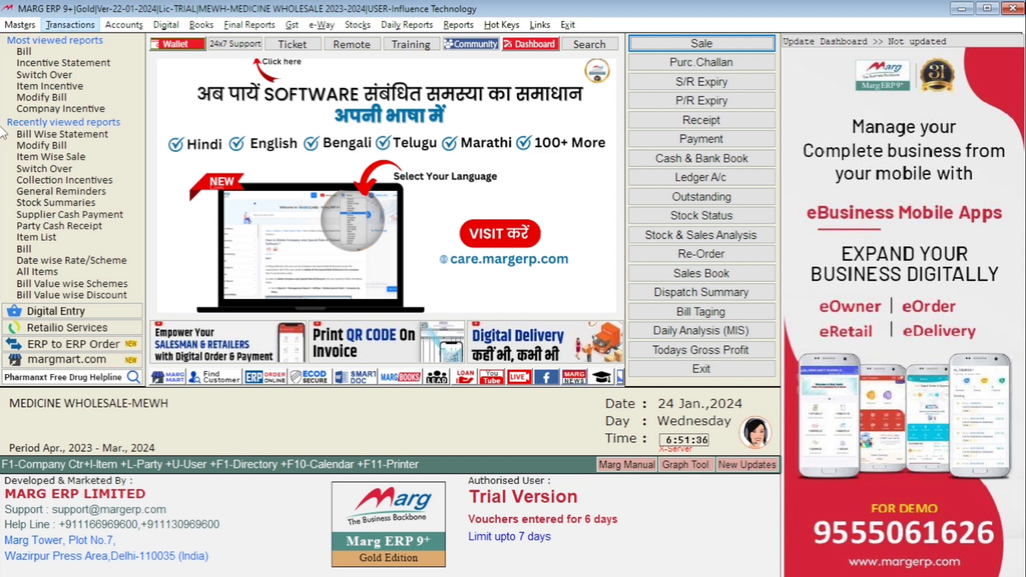
key("Down")
key("Right")
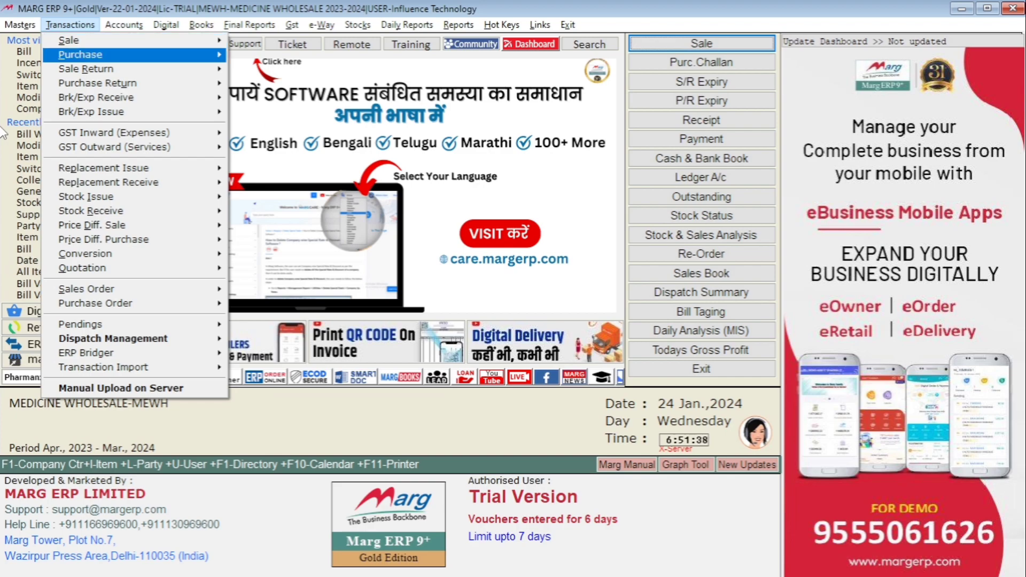
key("Return")
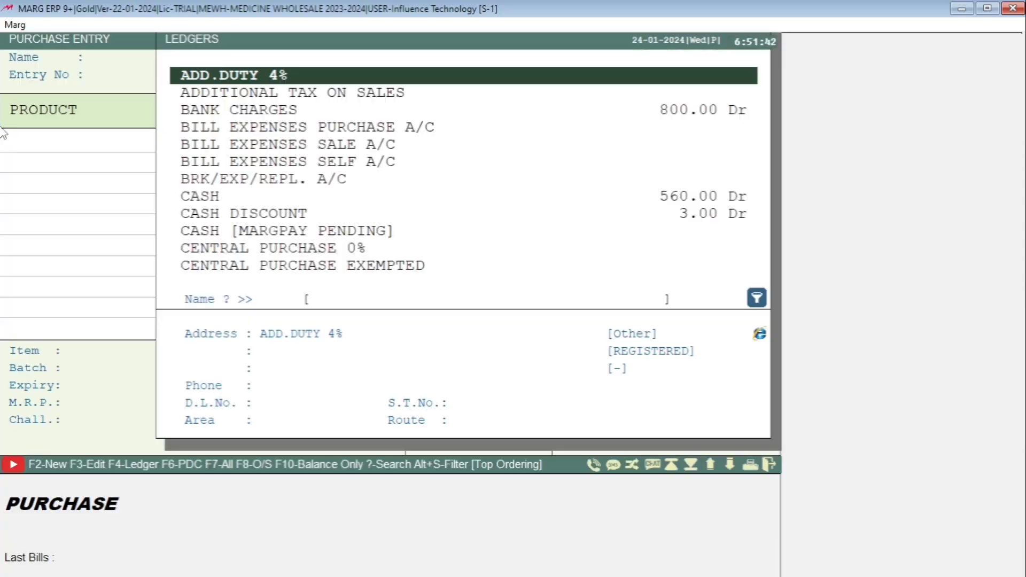
type("DUT")
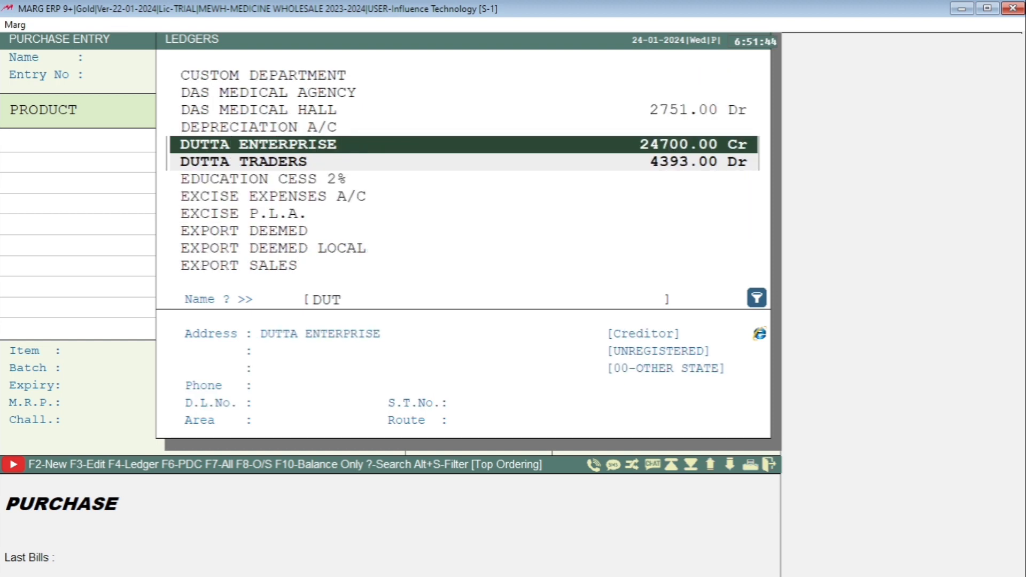
key("Return")
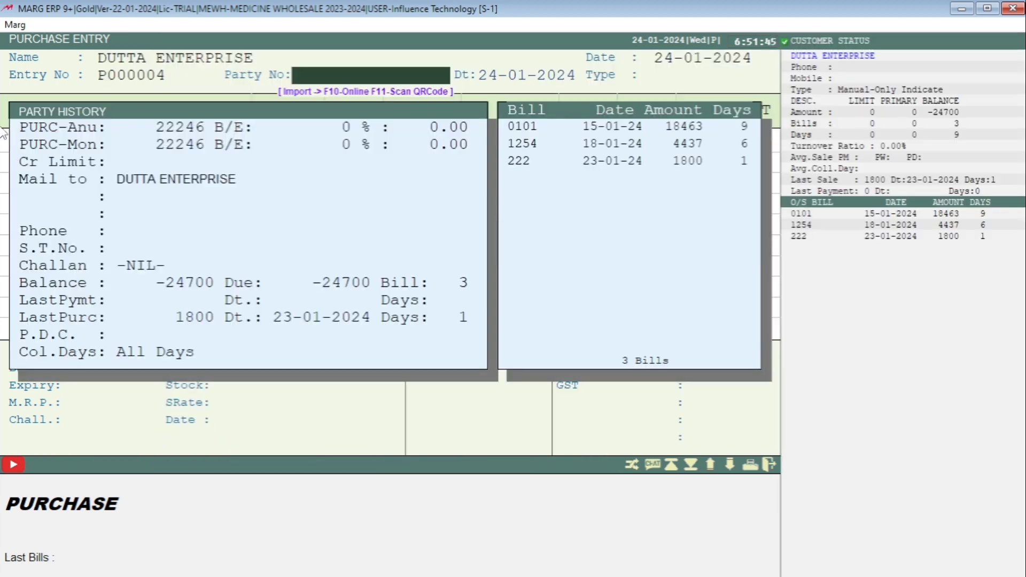
- Enter party bill number 125478 dated 24-01-2024 and accept LOCAL as the purchase type
type("125478")
key("Return")
key("Return")
key("Return")
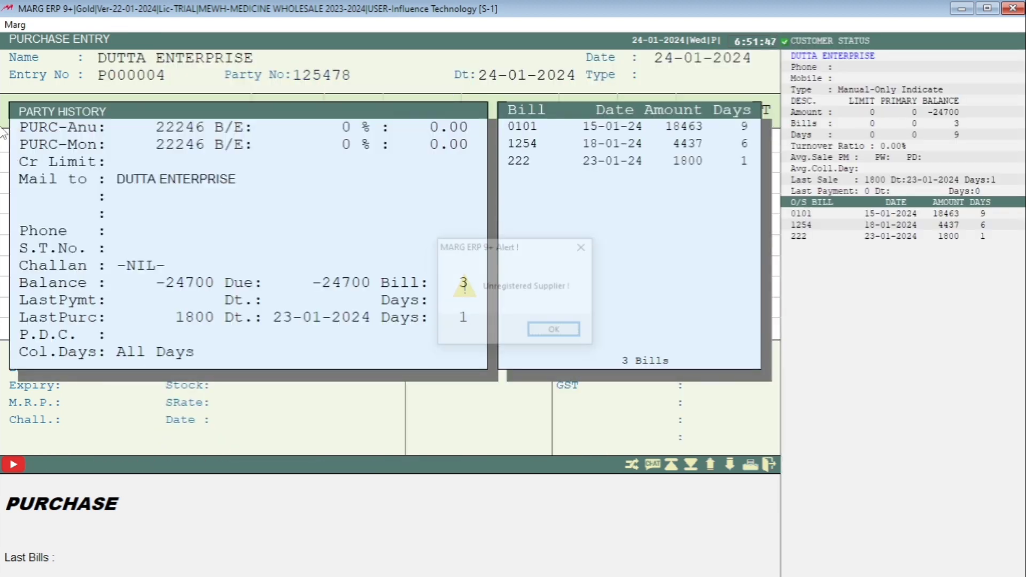
key("Return")
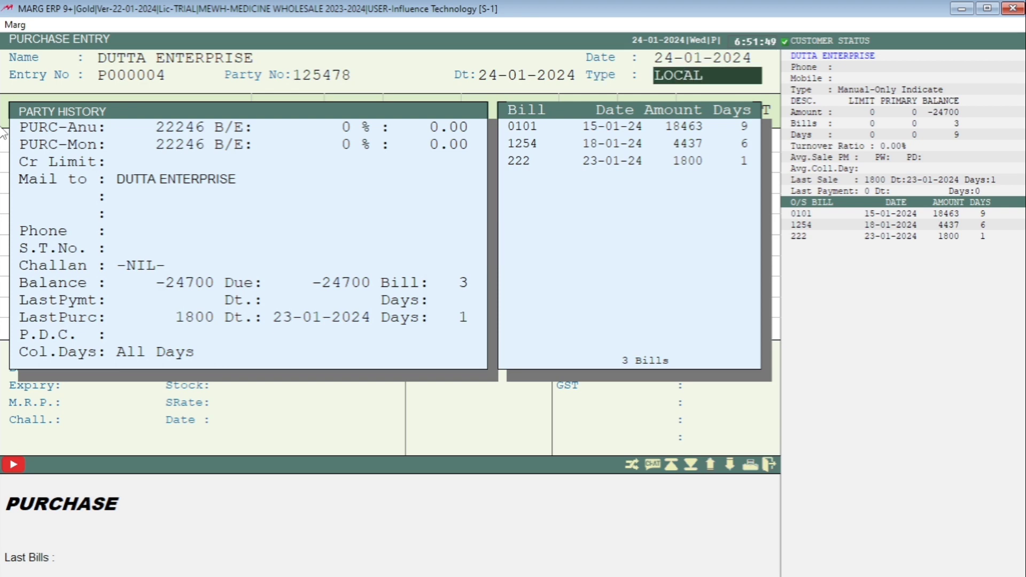
key("Return")
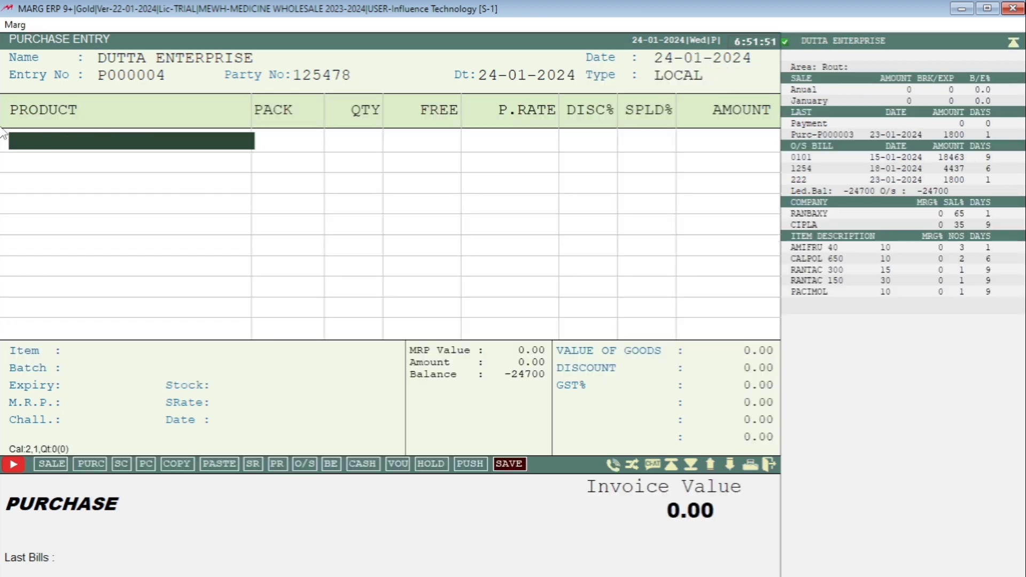
- Add DOLO 600 from the item list as the first product of the purchase bill
key("Return")
key("Down")
key("Down")
key("Down")
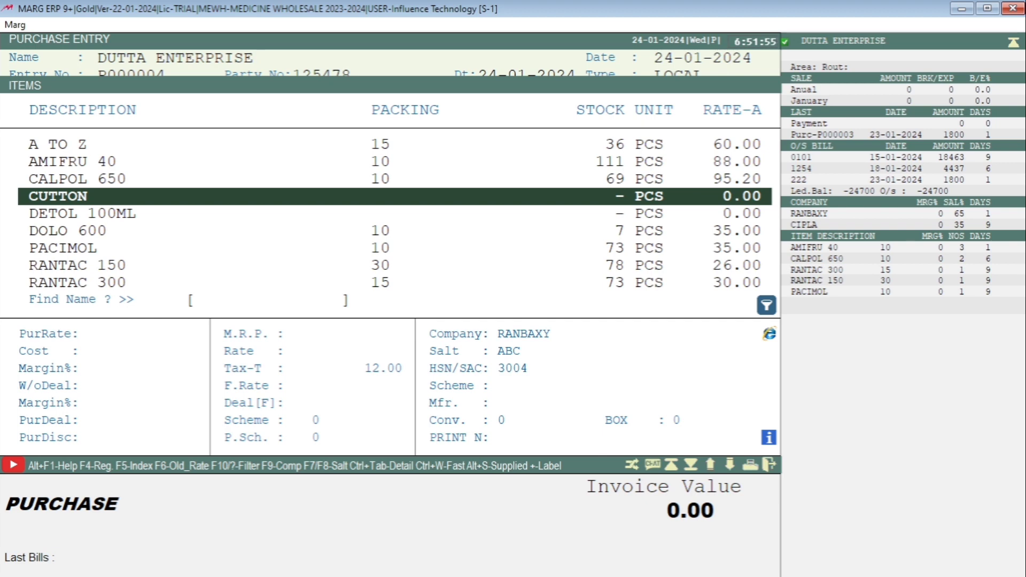
key("Down")
key("Down")
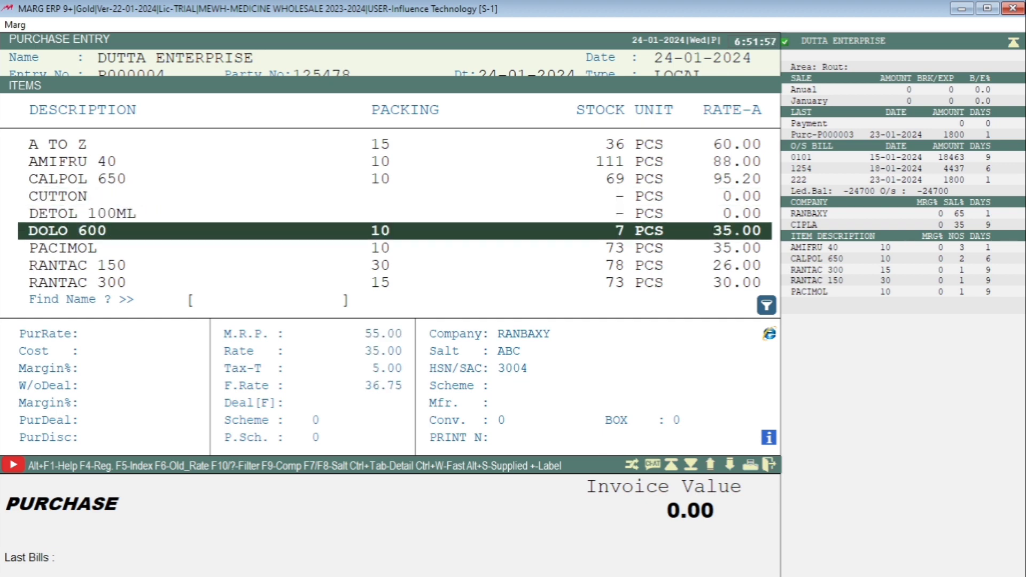
key("Return")
- Enter batch 258 with expiry 12/25 for the DOLO 600 line
type("25")
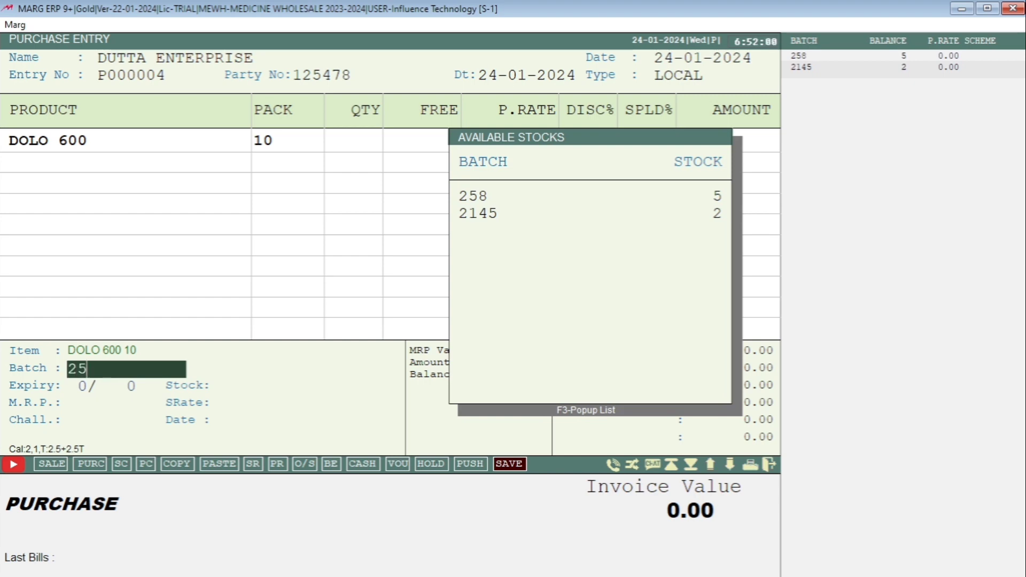
type("8")
key("Return")
type("12/2")
type("5")
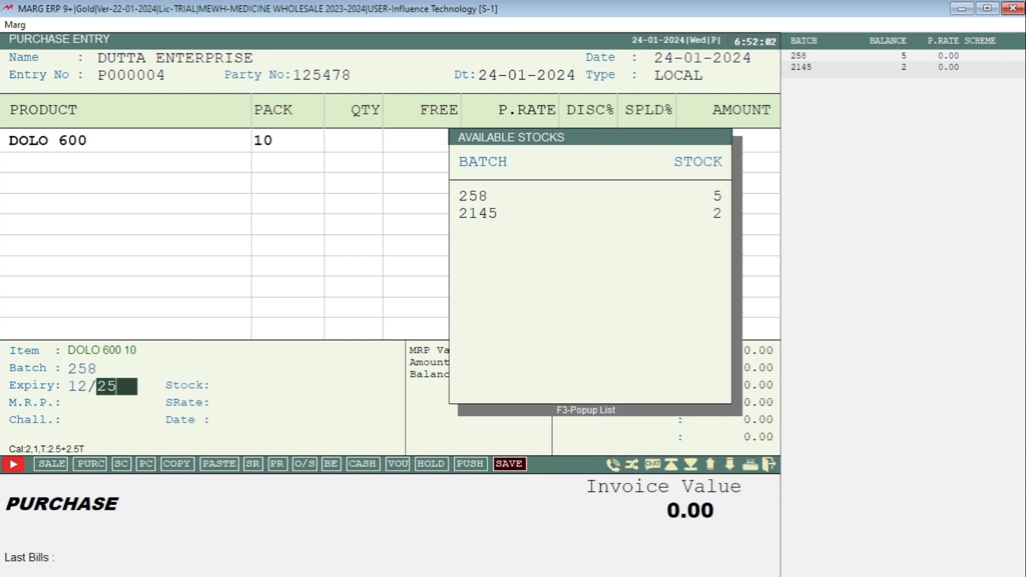
key("Return")
- Set the DOLO 600 quantity to 50 and the purchase rate to 40.00, and accept the item line
key("Return")
type("50")
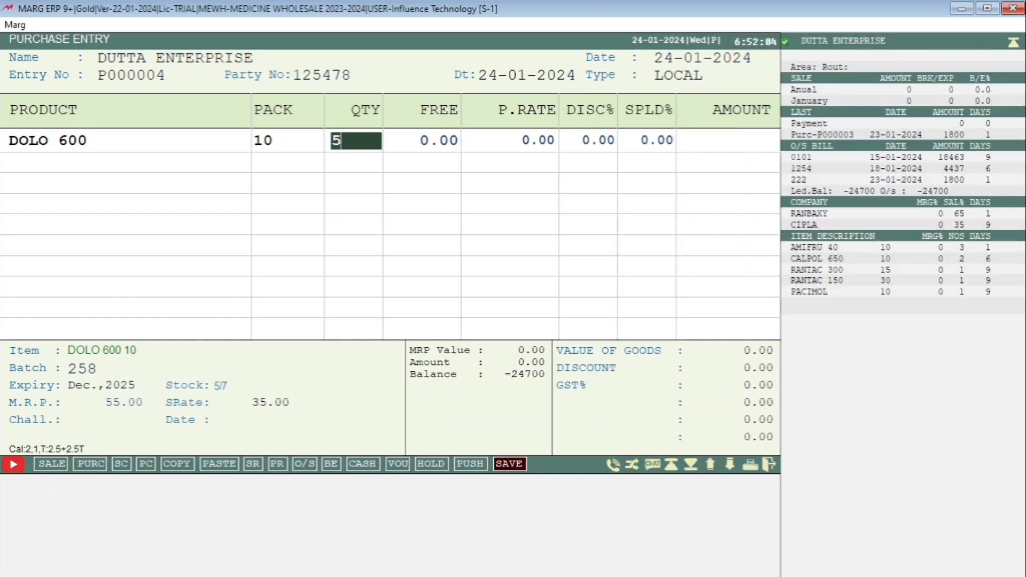
key("Return")
key("Return")
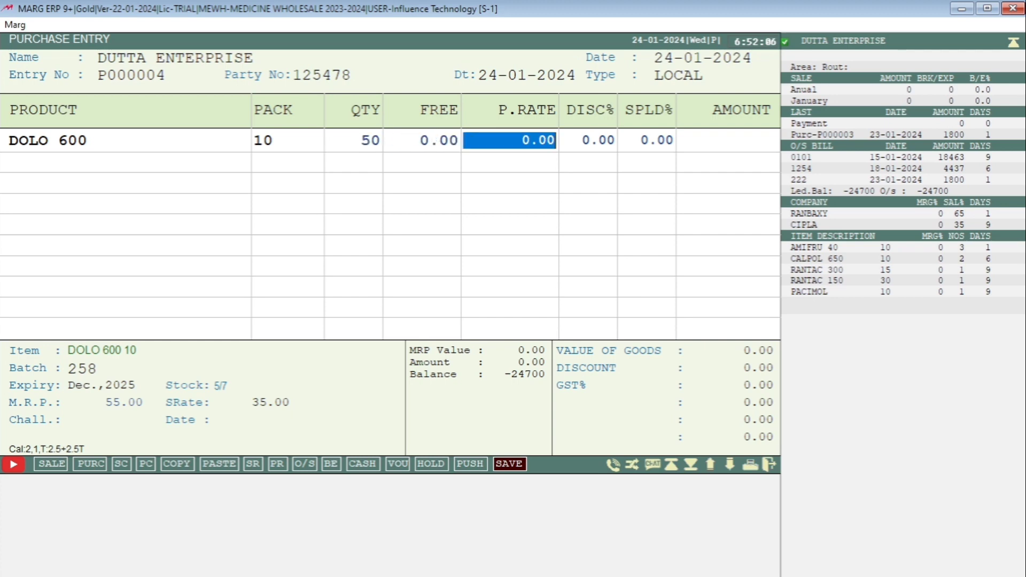
type("40")
key("Return")
key("Return")
key("Return")
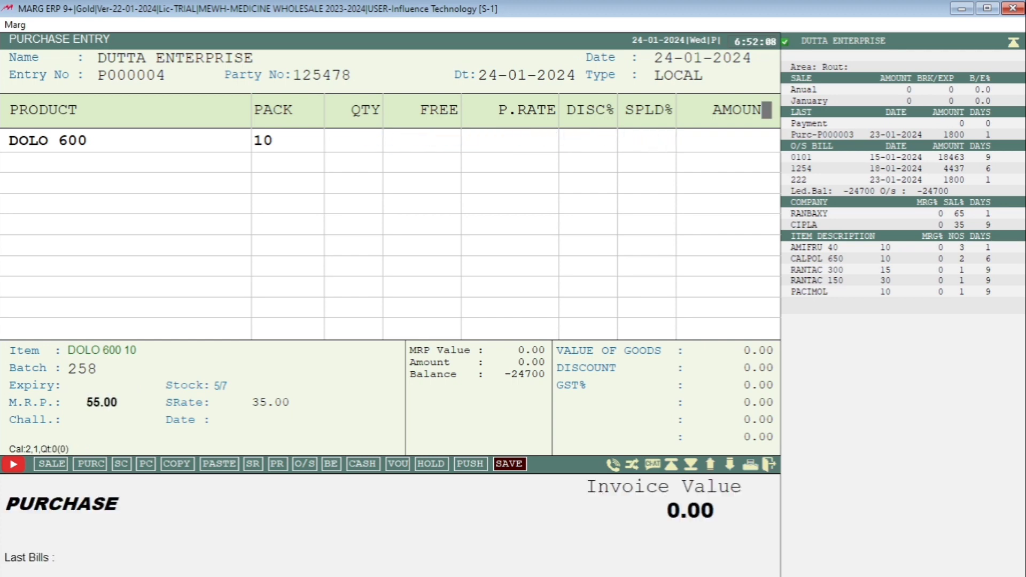
key("Escape")
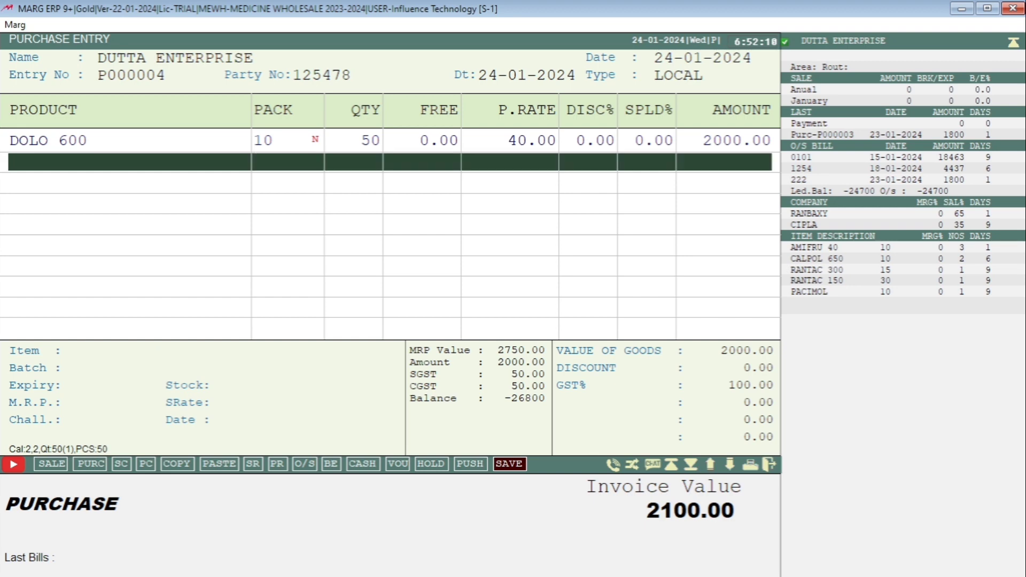
- Save the purchase bill without checking rates and accept the bill levies
key("ctrl+w")
key("Return")
key("Return")
key("Return")
key("Return")
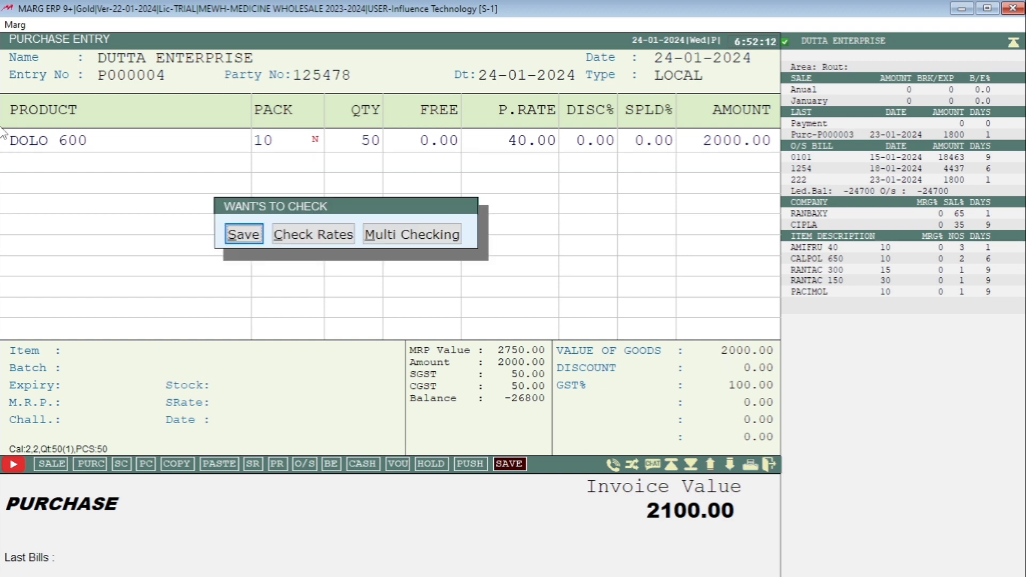
key("Return")
key("Return")
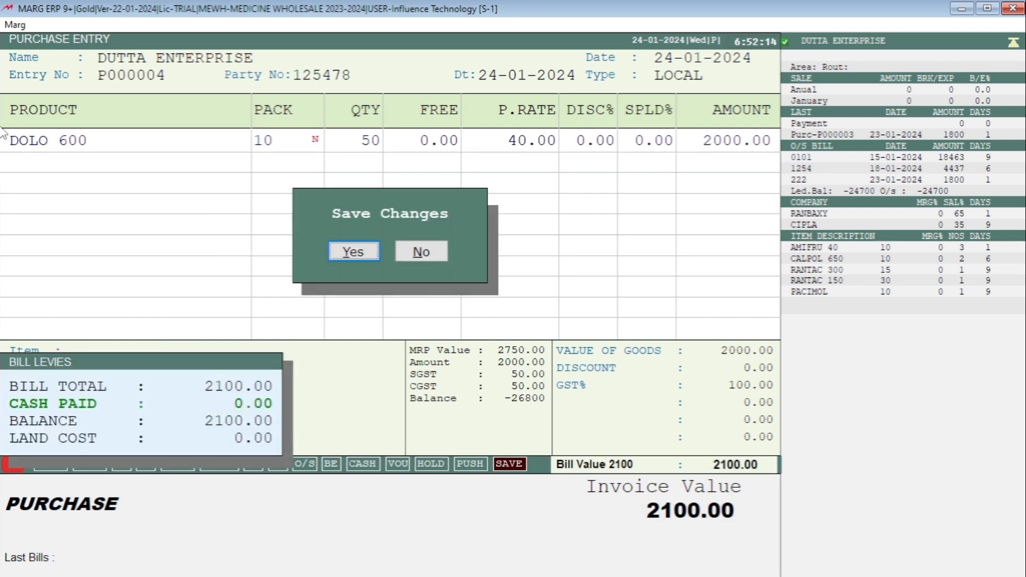
key("Escape")
key("Return")
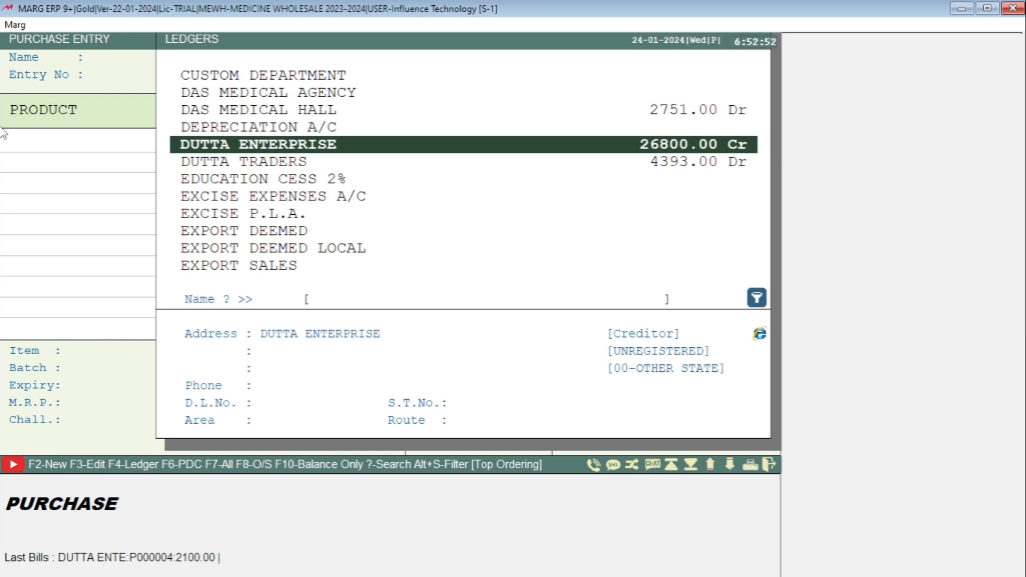
- Leave purchase entry and start a new sale bill dated 24-01-2024, opening its party ledger list
key("Escape")
key("Escape")
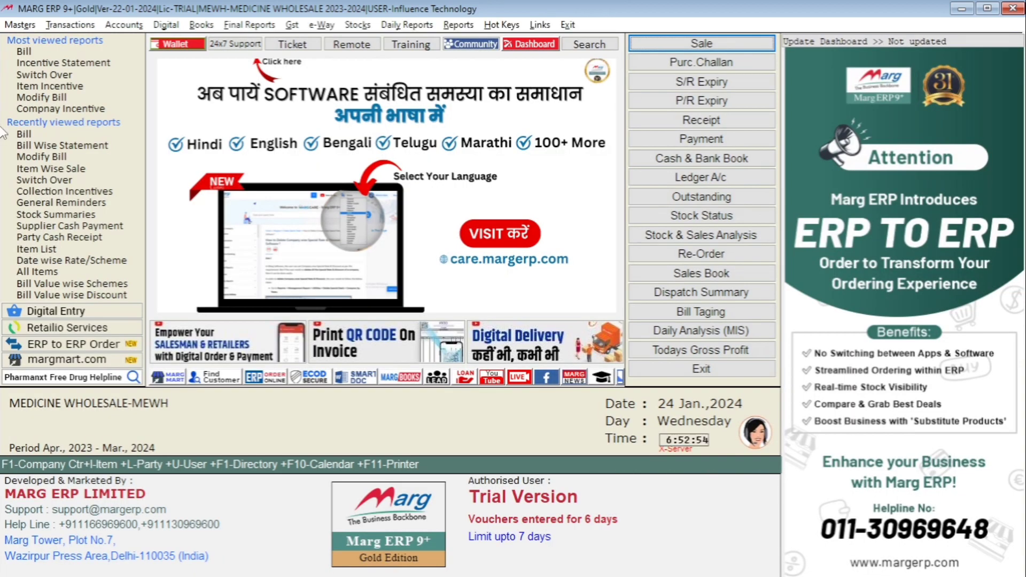
key("alt+t")
key("Return")
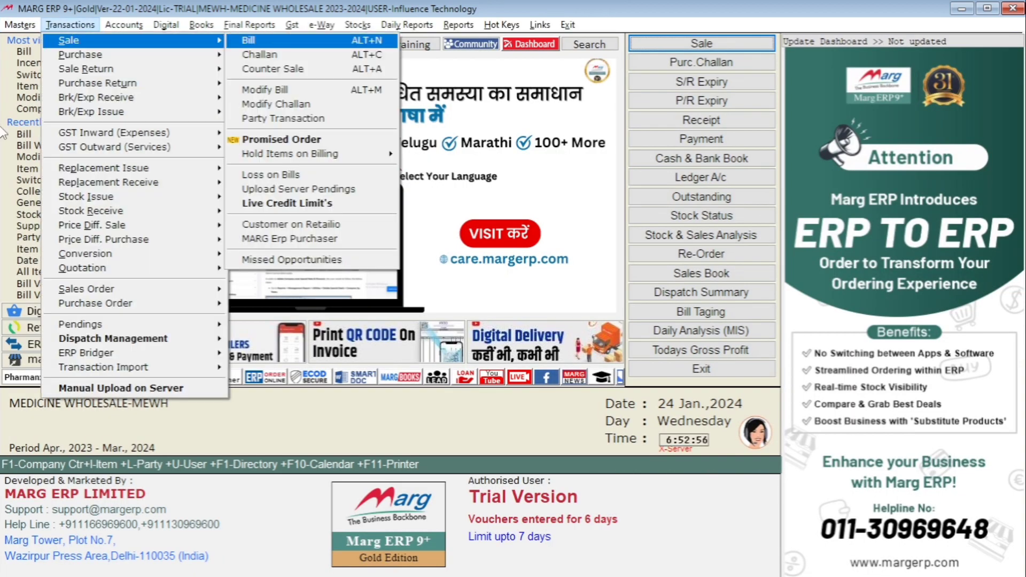
key("Return")
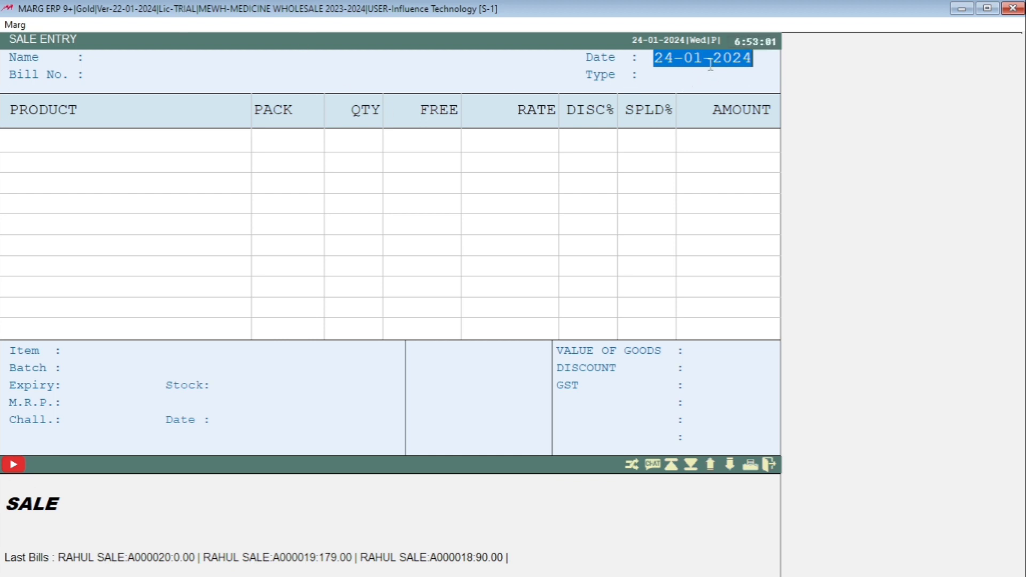
key("Return")
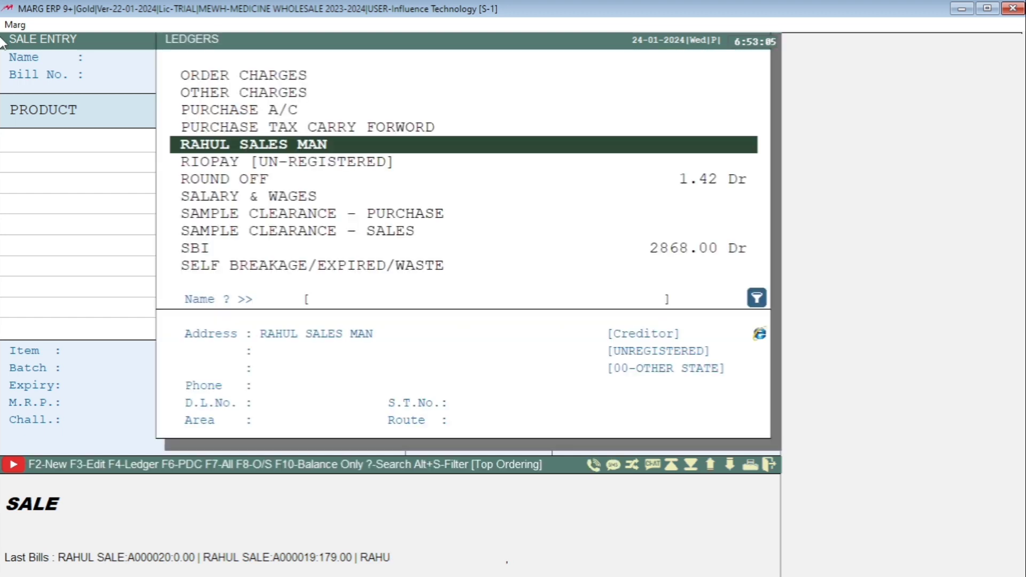
- Look up an existing salesman in the party ledger list and start creating a new ledger
type("SUDEB")
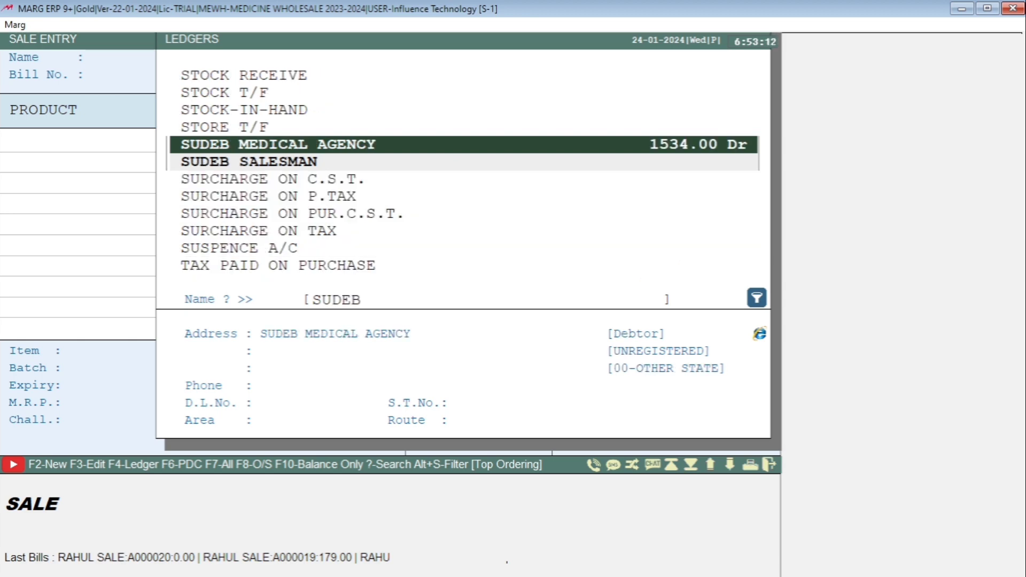
key("Down")
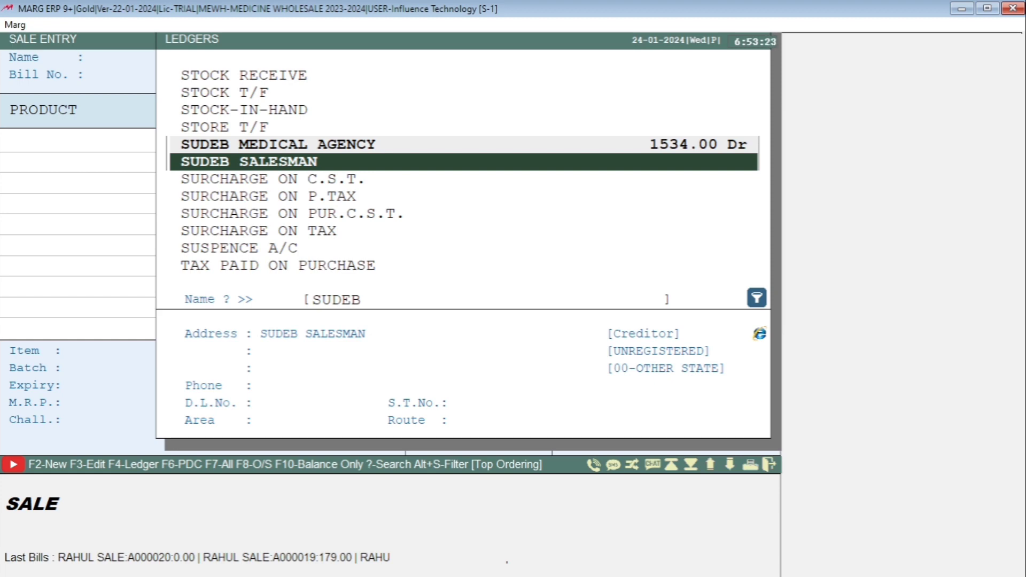
key("alt+s")
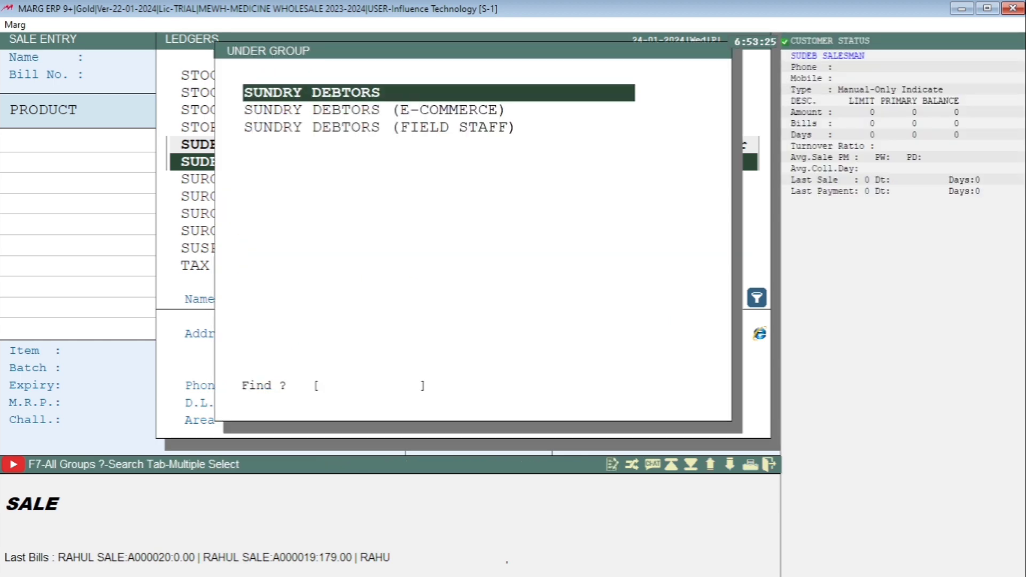
- Browse the sundry debtor groups and expand the choice to all account groups for the new ledger
key("Down")
key("Up")
key("Down")
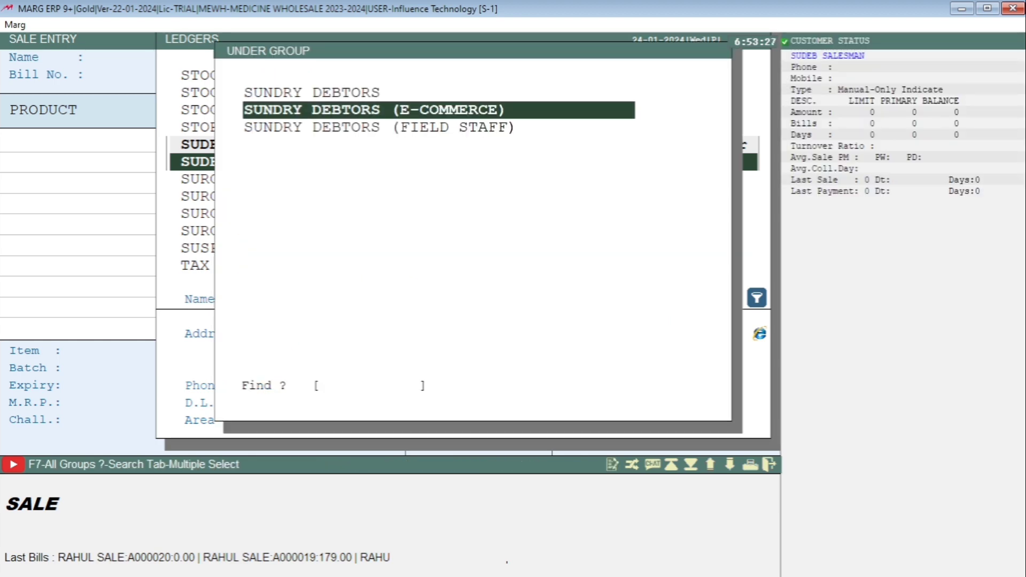
key("Down")
key("Up")
key("F7")
key("F7")
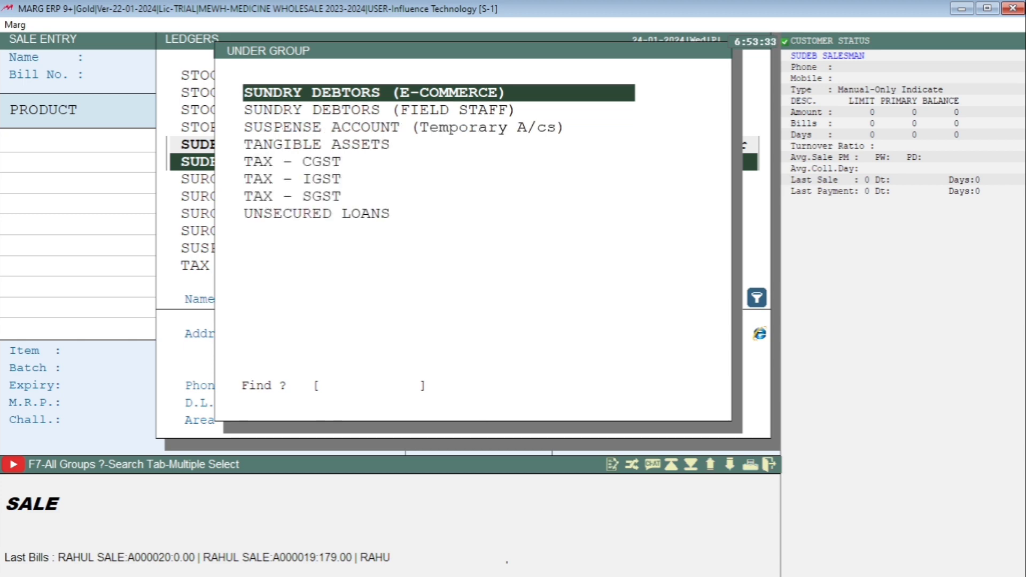
- Choose SUNDRY CREDITORS (FIELD STAFF) as the new ledger's account group
key("Up")
key("Up")
key("Up")
key("Up")
key("Up")
key("Up")
key("Up")
key("Up")
key("Up")
key("Up")
key("Up")
key("Up")
key("Up")
key("Up")
key("Up")
key("Up")
key("Up")
key("Up")
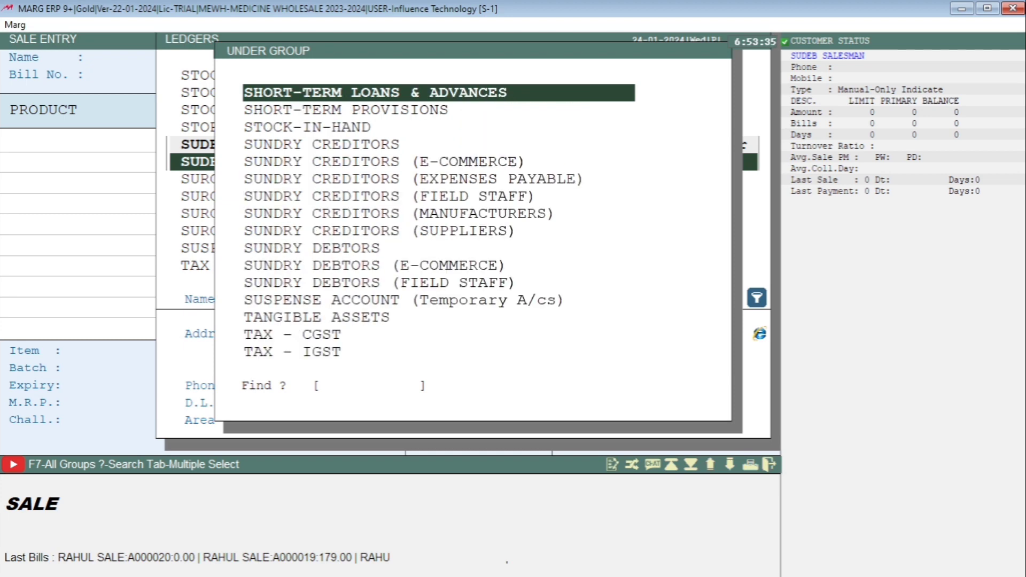
key("Down")
key("Down")
key("Down")
key("Down")
key("Down")
key("Down")
key("Down")
key("Down")
key("Down")
key("Down")
key("Down")
key("Down")
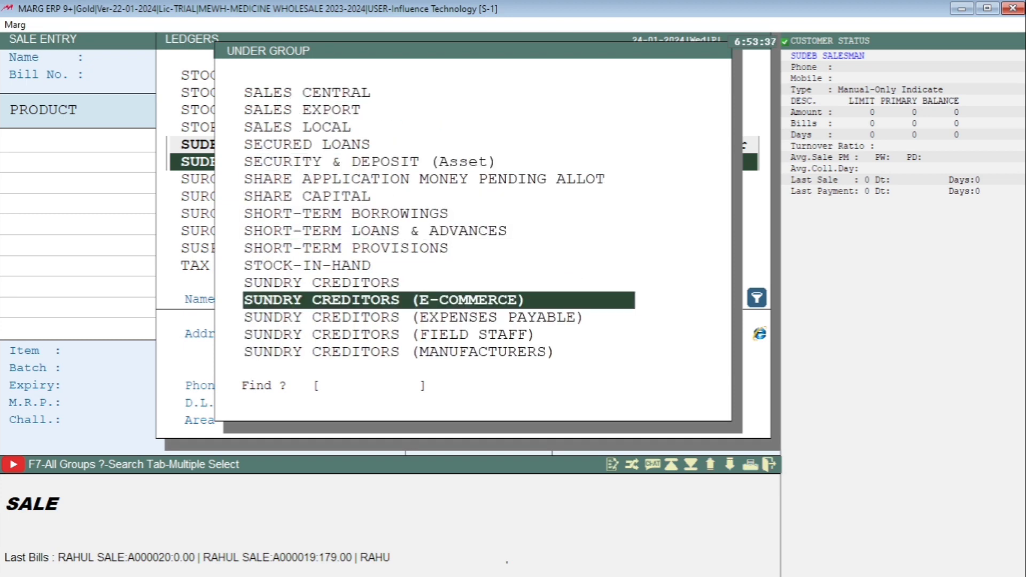
type("SUN")
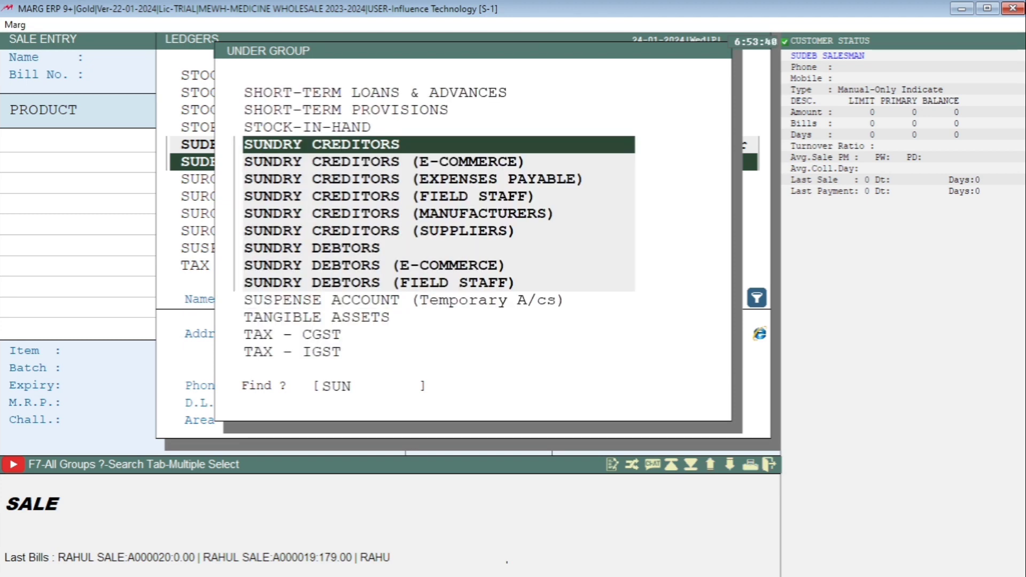
key("Down")
key("Down")
key("Down")
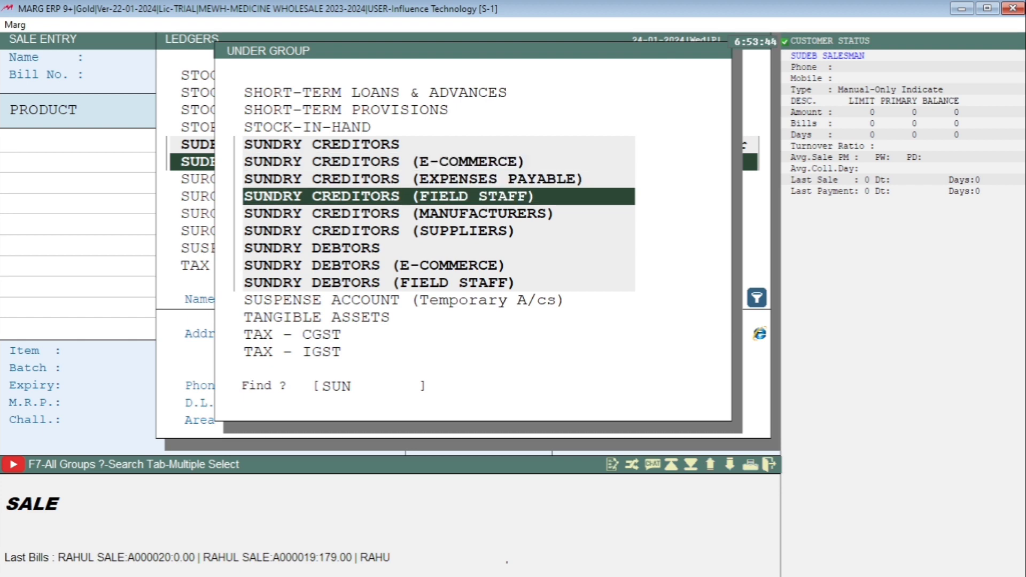
key("Return")
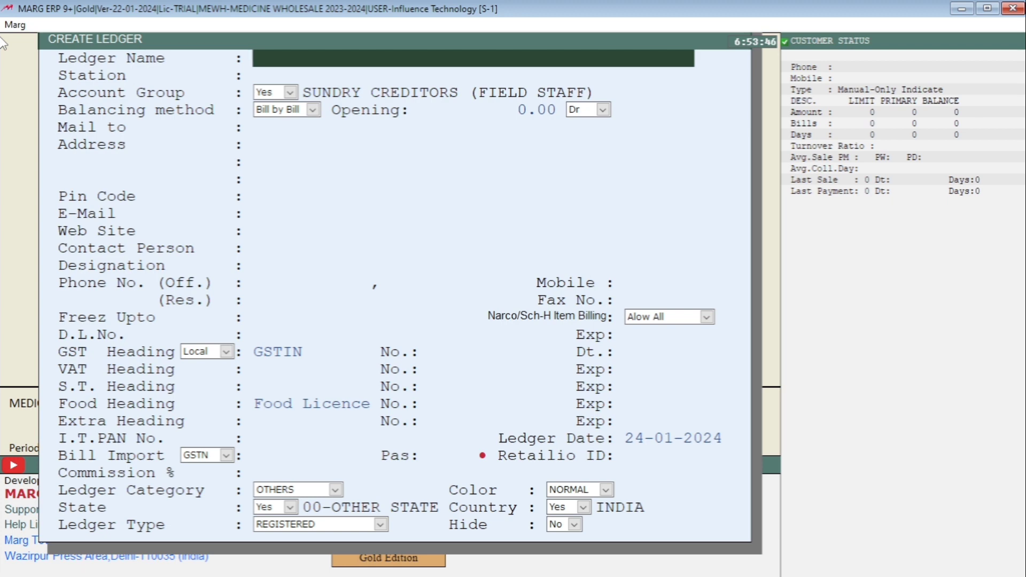
- Enter the salesman's name followed by SALESMAN as the new ledger's name
type("DEBRAJ")
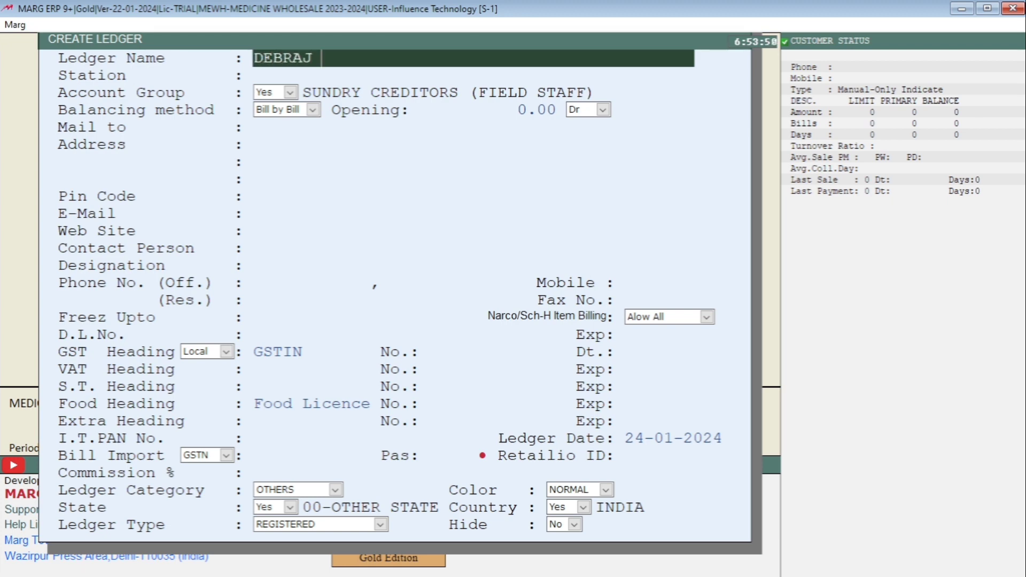
type(" SALESMAN")
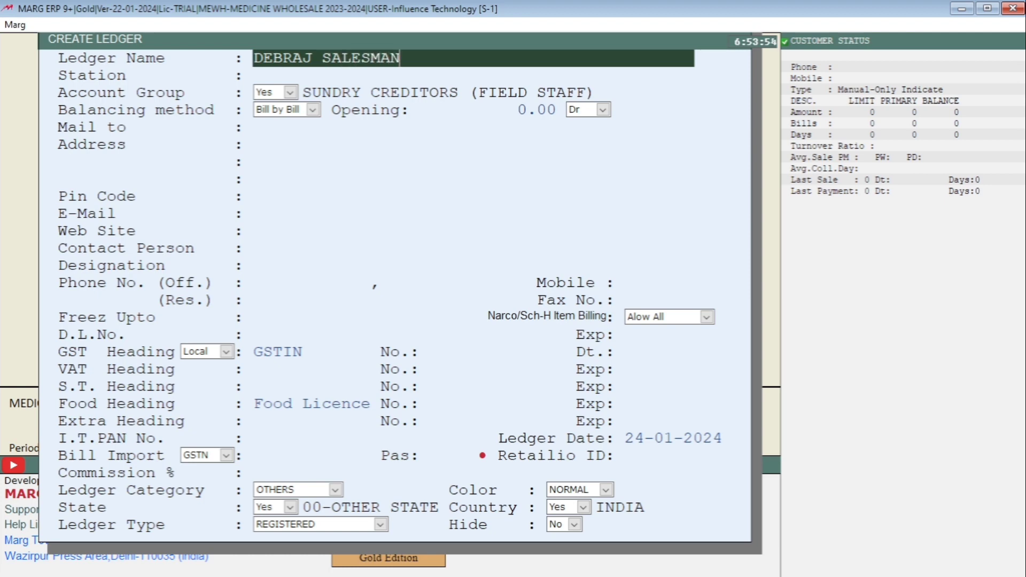
- Accept the default ledger details, leave the address and contact fields blank, and save the new salesman ledger
key("Return")
key("Return")
key("Return")
key("Return")
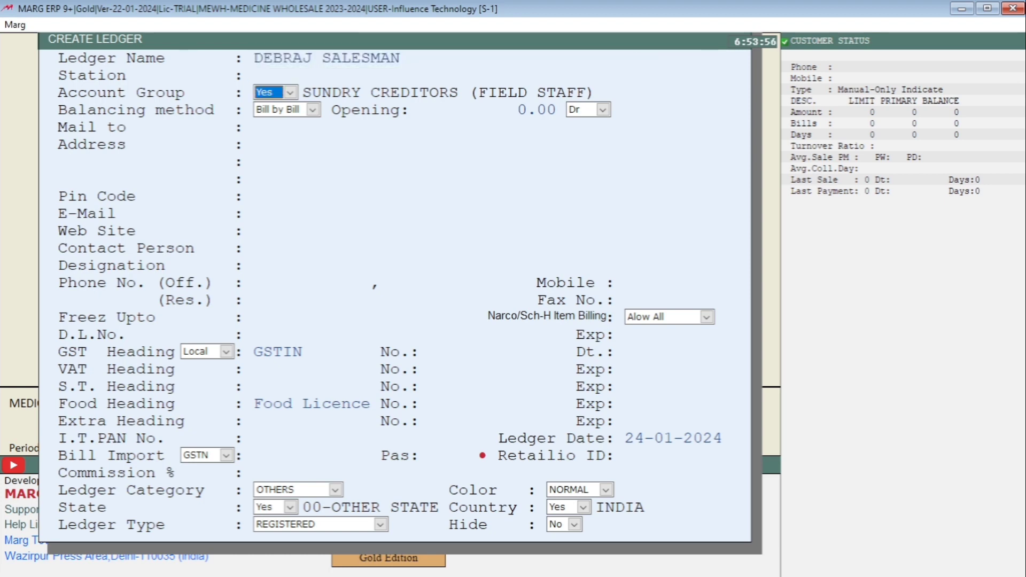
key("Return")
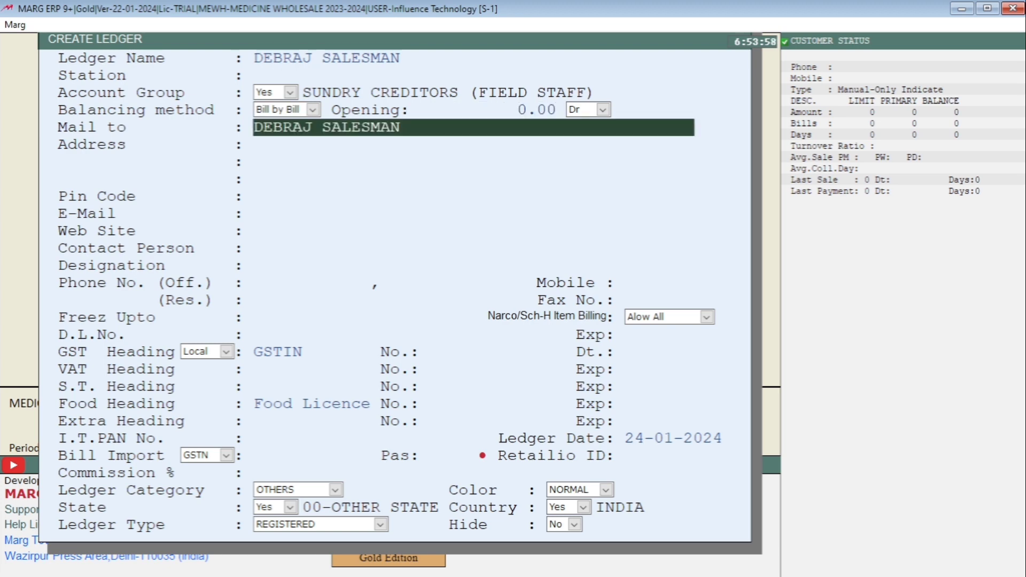
key("Return")
key("Return")
key("Return")
key("Return")
key("Return")
key("Return")
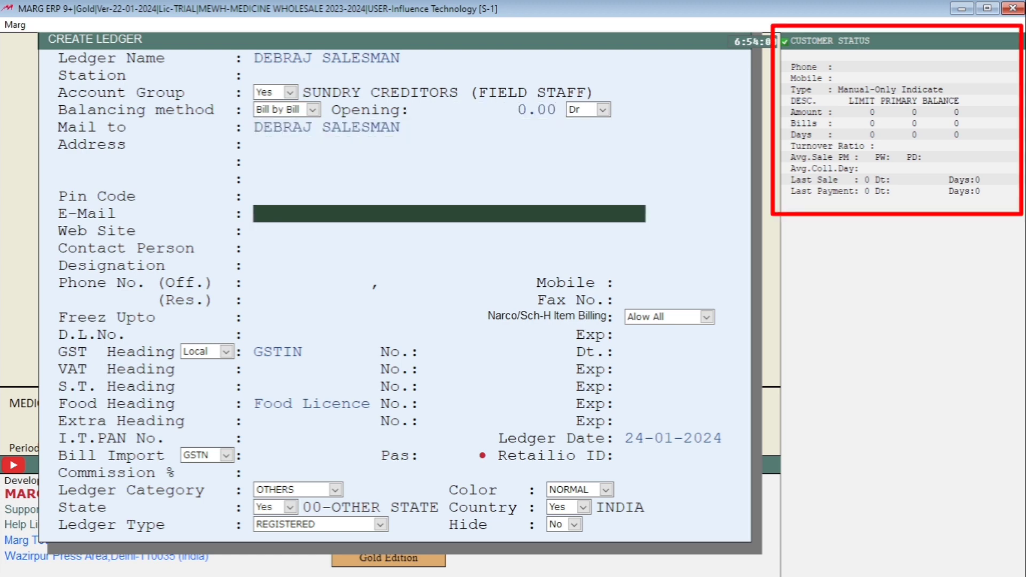
key("Page_Down")
key("Escape")
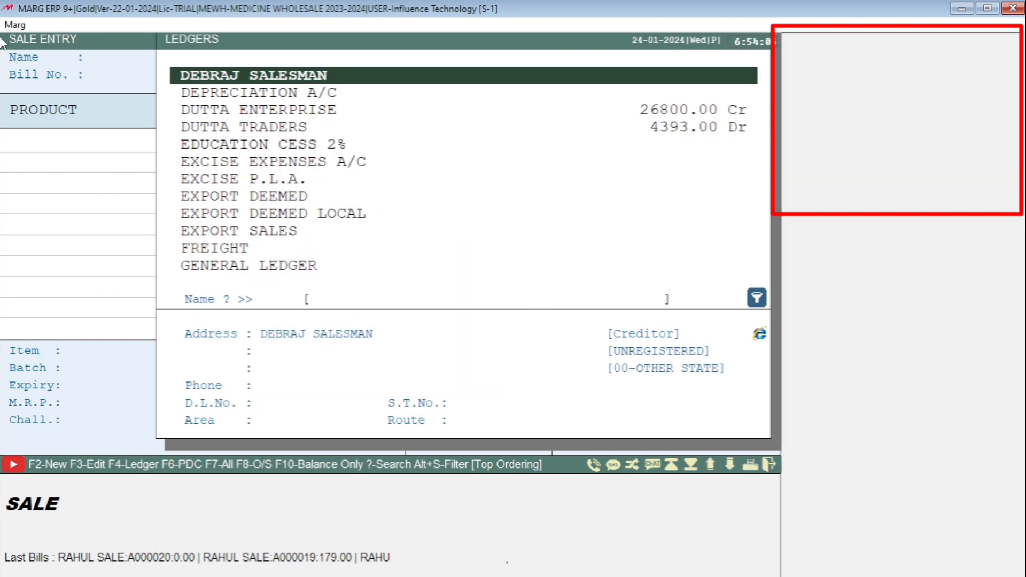
- Make the new salesman ledger the bill's party and set the sales type to SAMPLE from the full list of types
key("Return")
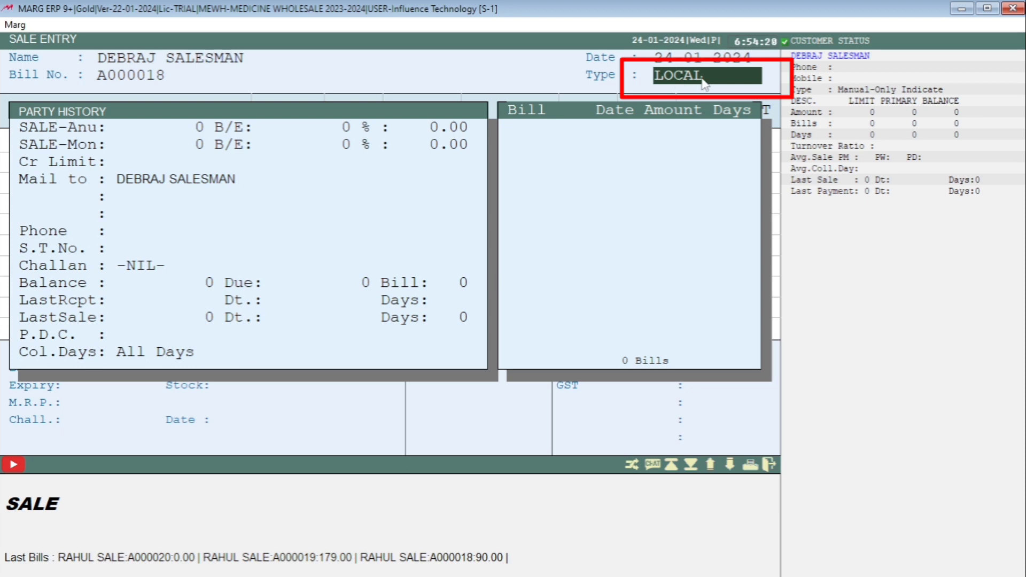
key("space")
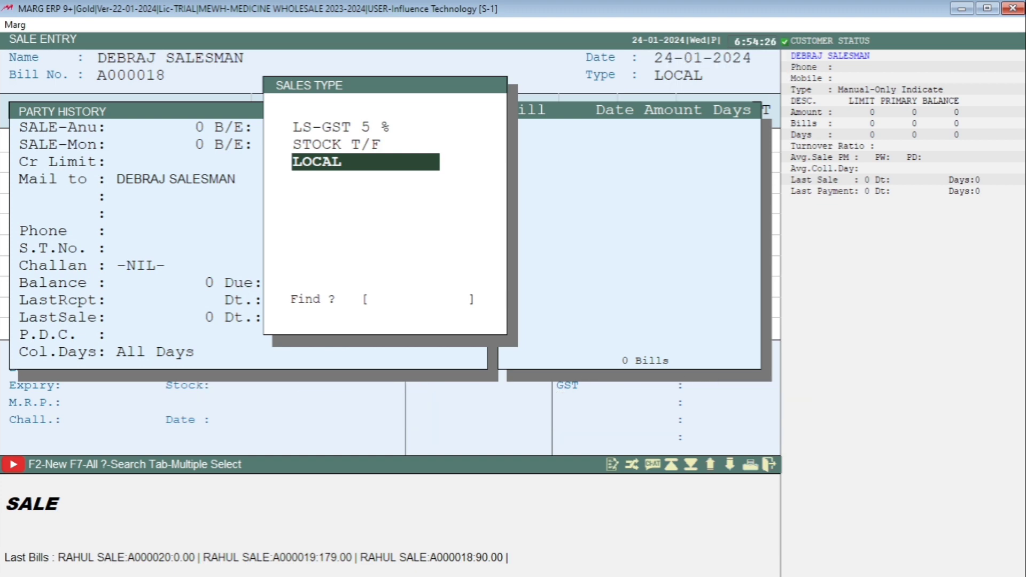
key("Up")
key("Up")
key("Up")
key("Up")
key("Up")
key("Up")
key("Up")
key("Up")
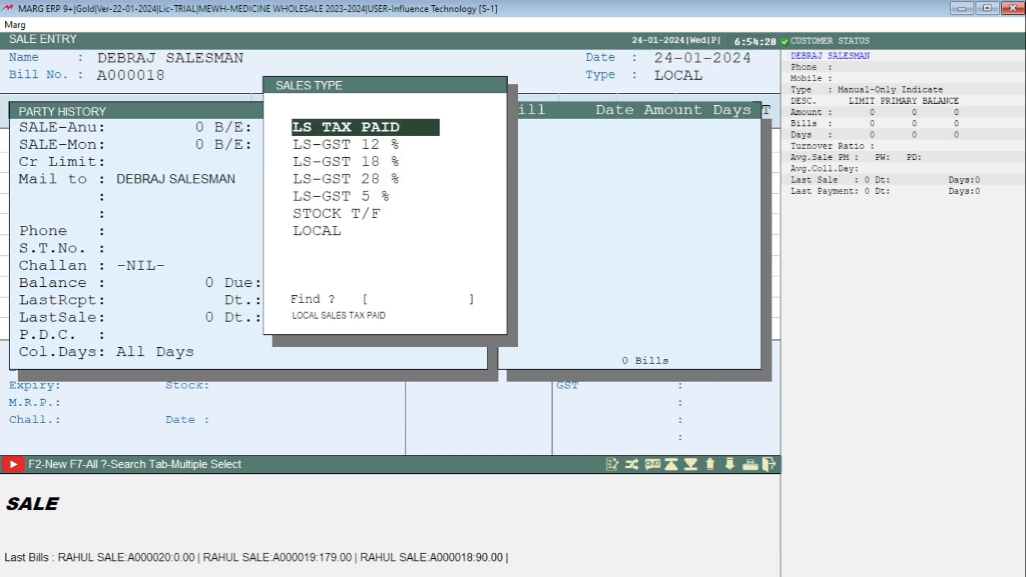
type("S")
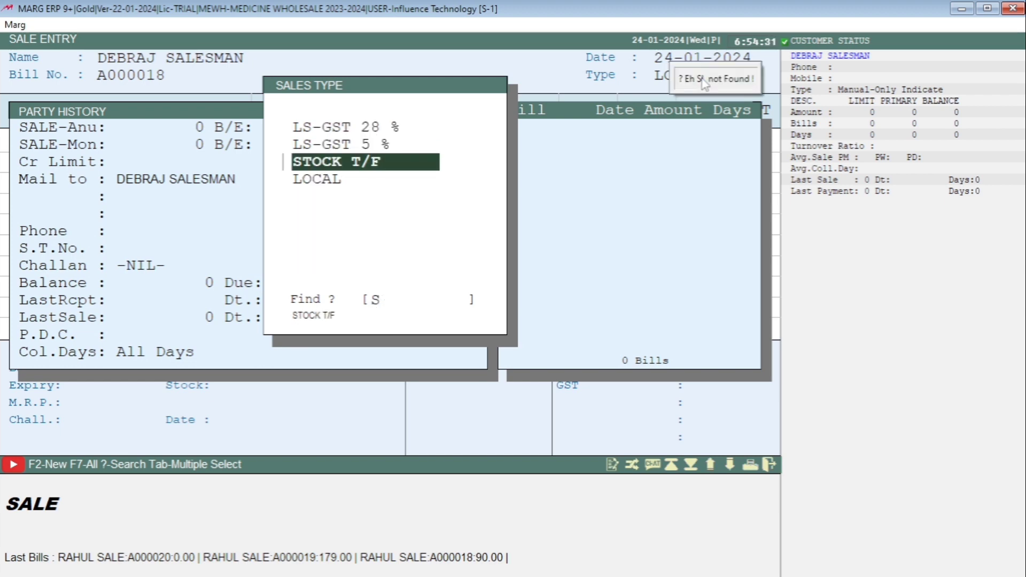
key("F7")
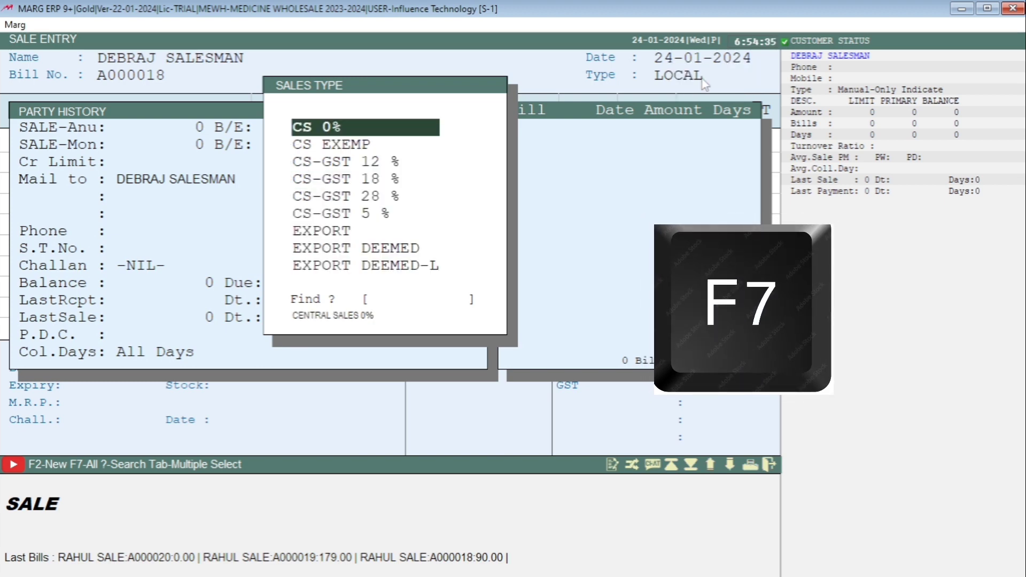
type("SAM")
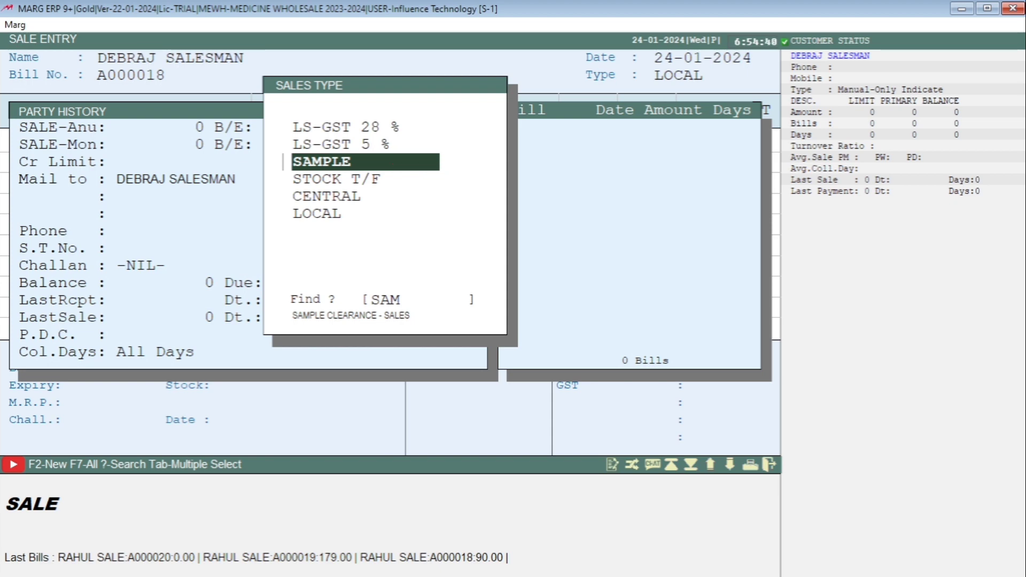
key("Return")
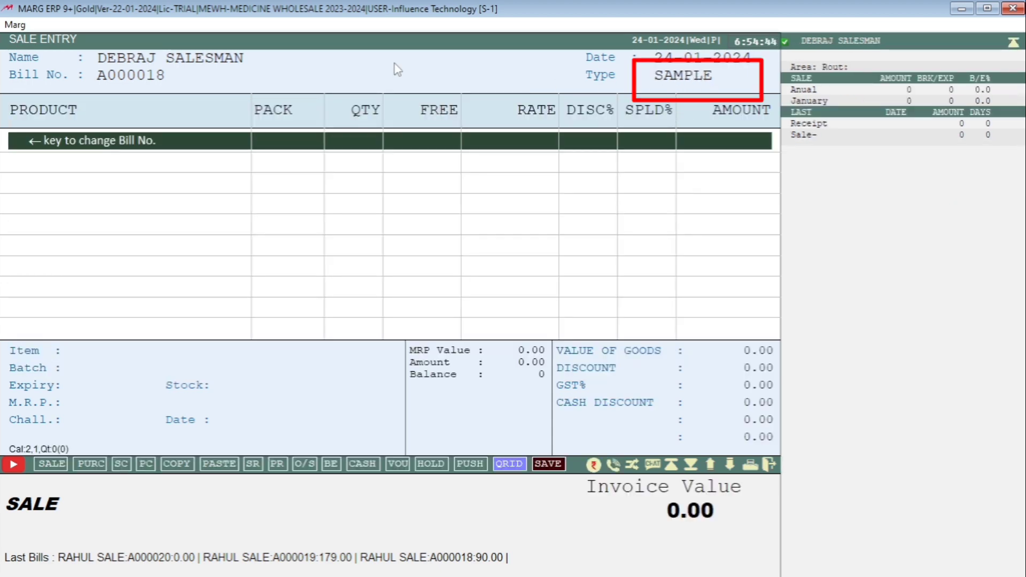
- Add the item DOLO 600 to the sale bill from batch 258
key("Return")
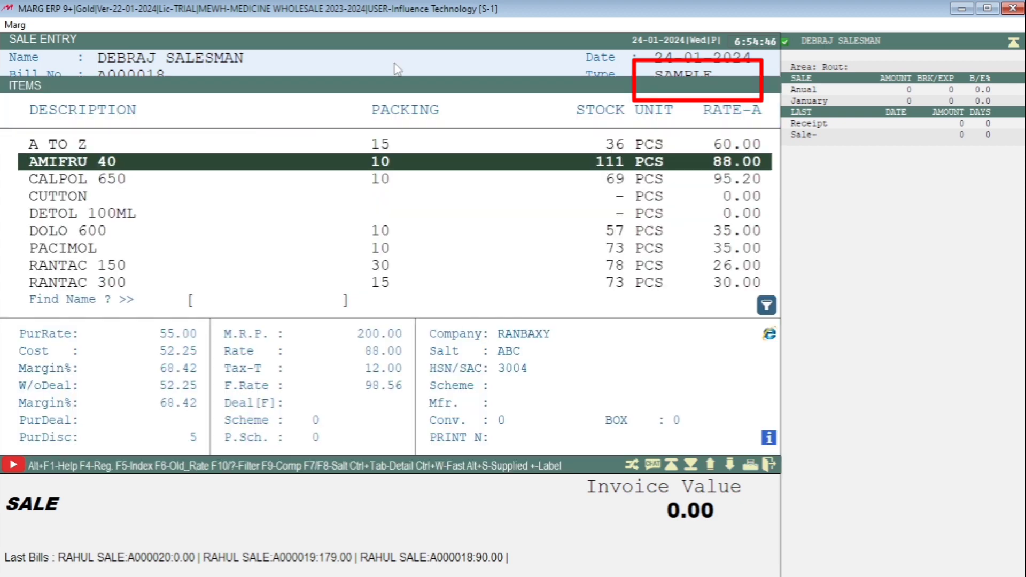
key("Down")
key("Down")
key("Down")
key("Down")
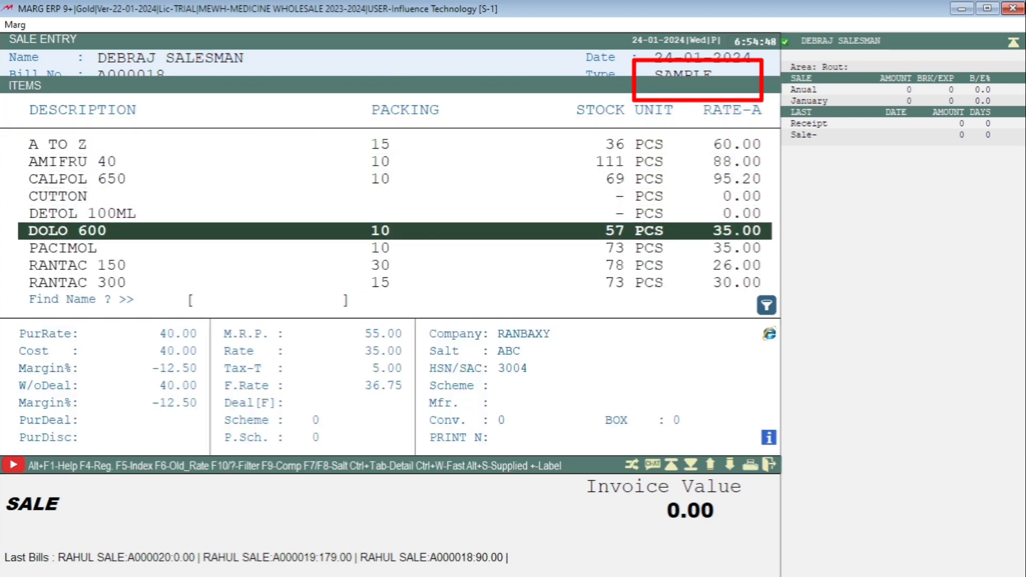
key("Return")
key("Down")
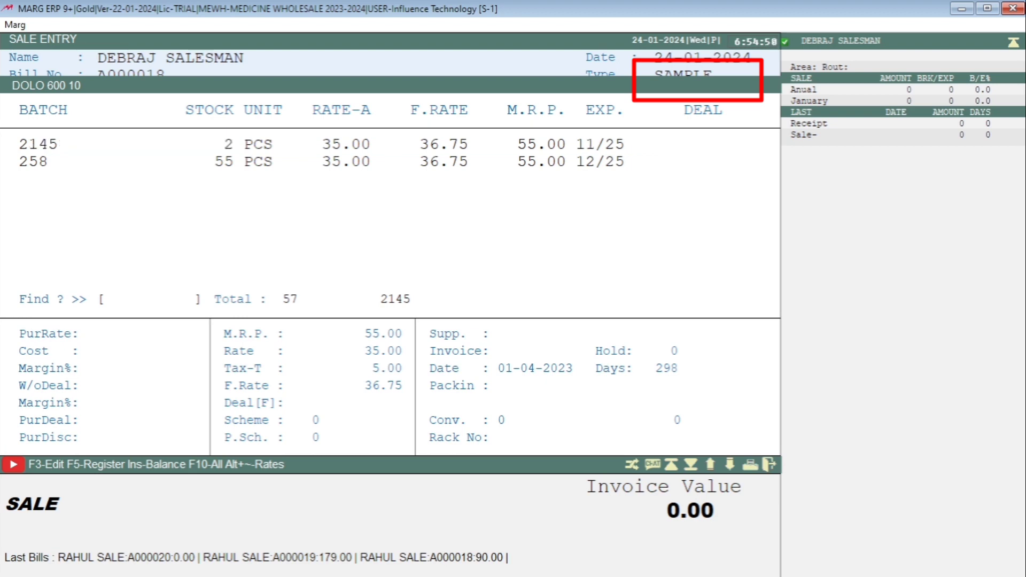
key("Return")
- Set the DOLO 600 quantity to 10, keep the remaining line values at their defaults, and accept the line
type("10")
key("Return")
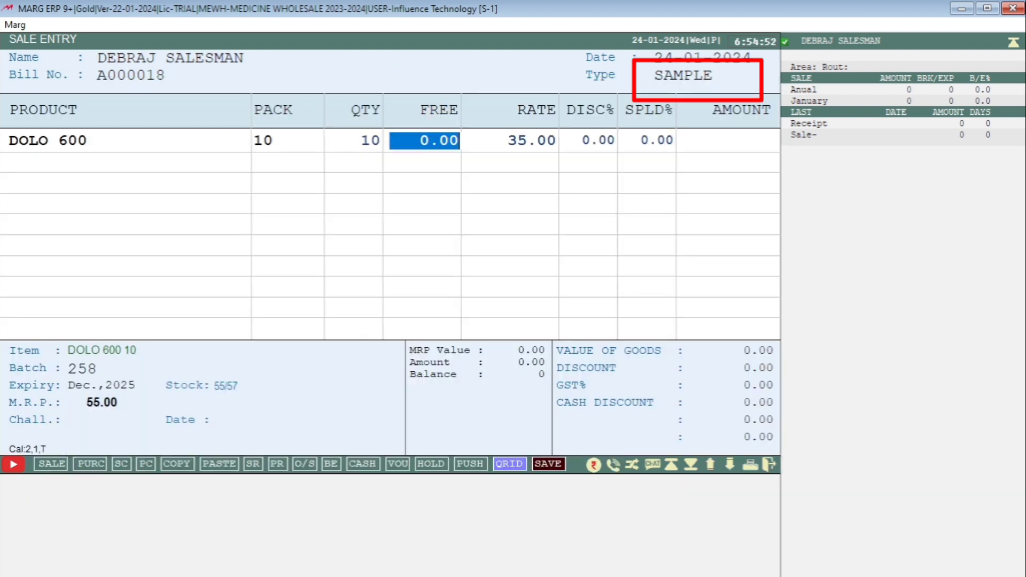
key("Return")
key("Return")
key("Return")
key("Return")
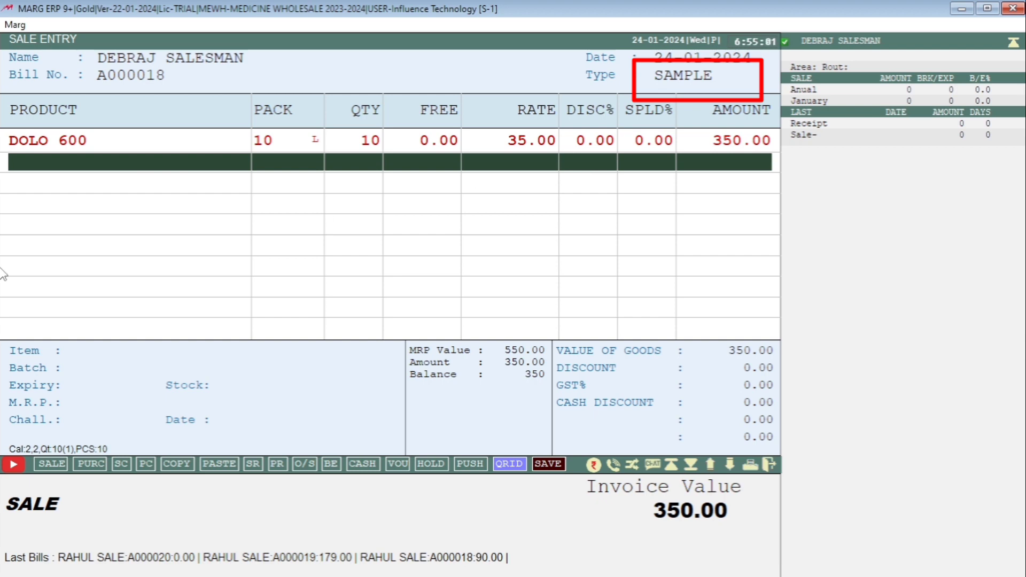
- Save the sample sale bill and skip printing it
key("End")
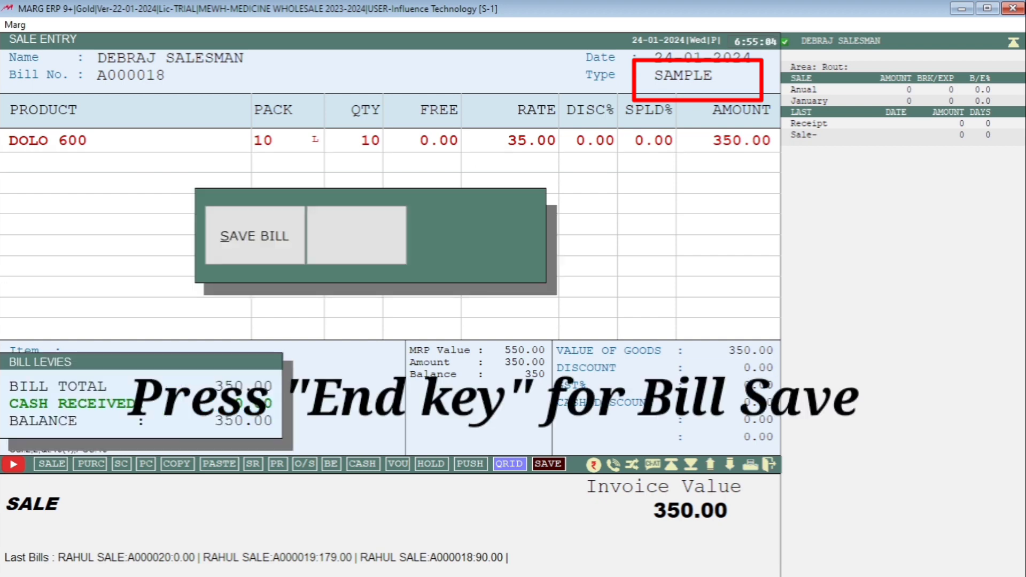
key("Return")
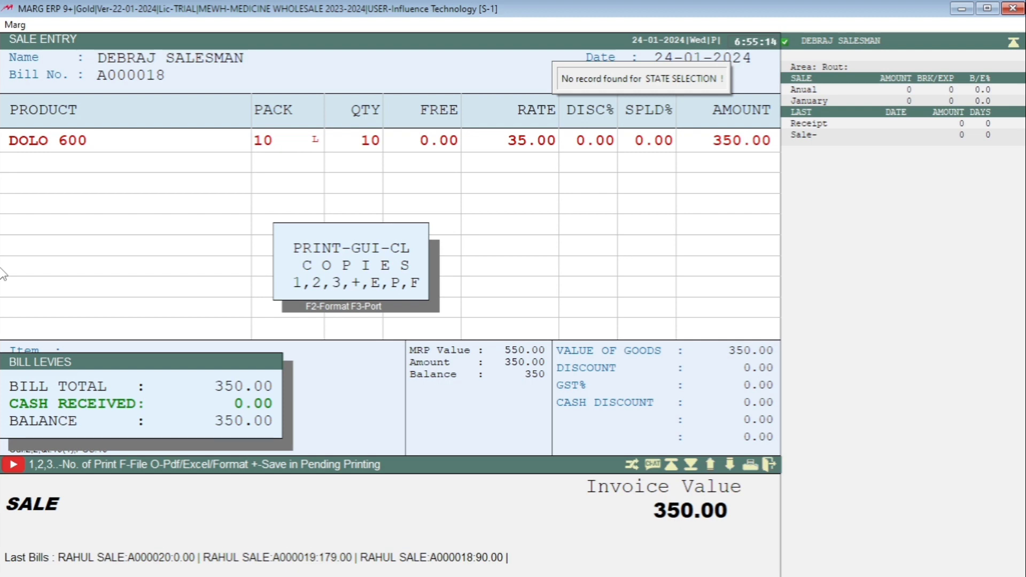
key("Escape")
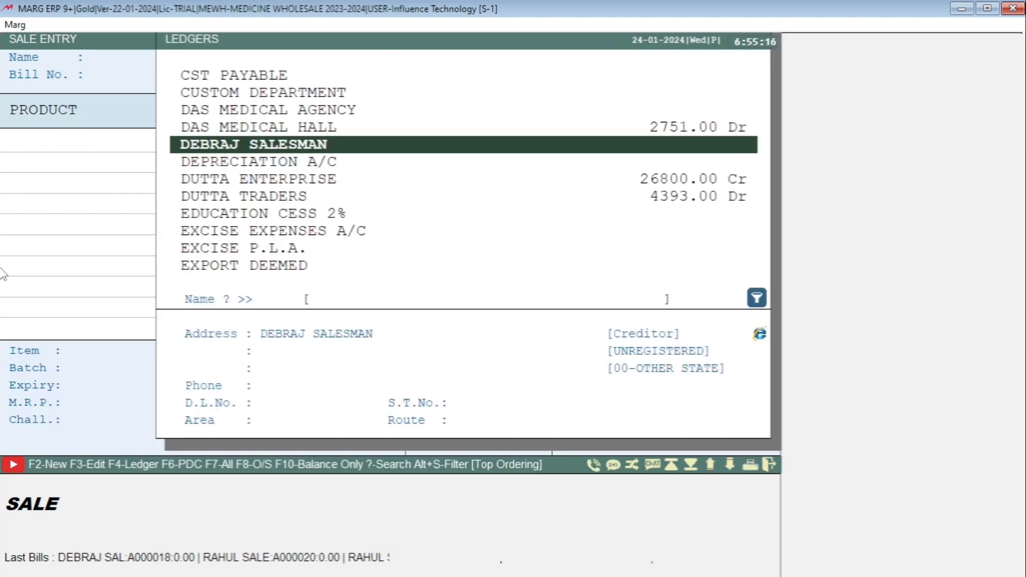
- Find the existing SALES MAN ledger by name and select it as the party for the next sale bill
key("Up")
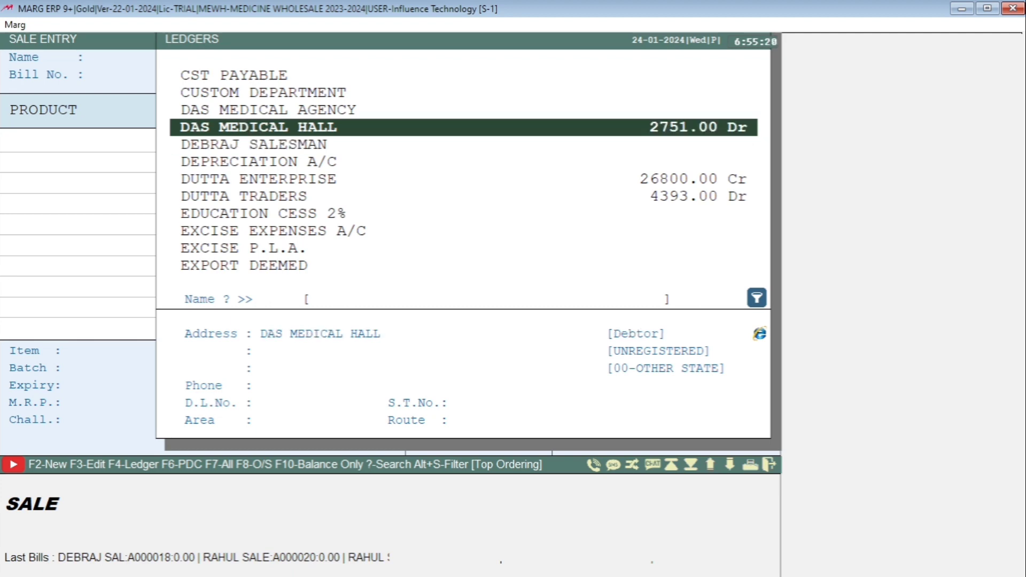
key("Down")
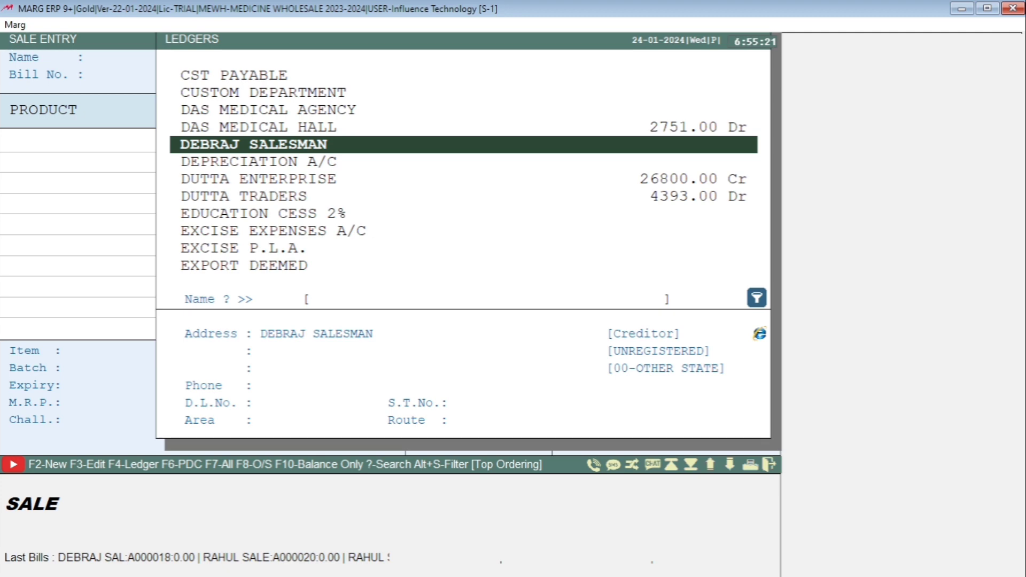
key("Up")
key("Up")
key("Up")
key("Up")
key("Up")
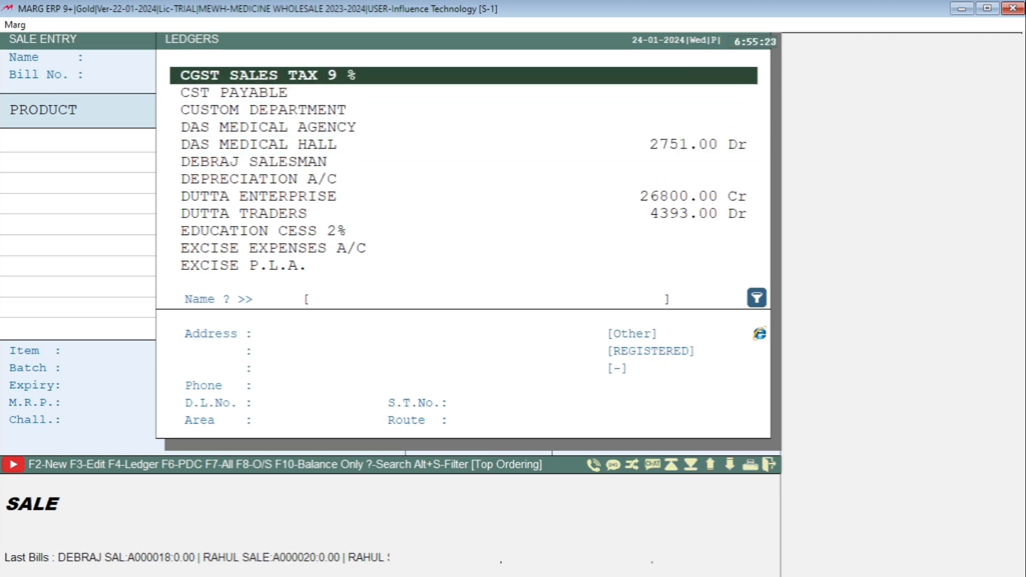
type("RAHU")
key("Return")
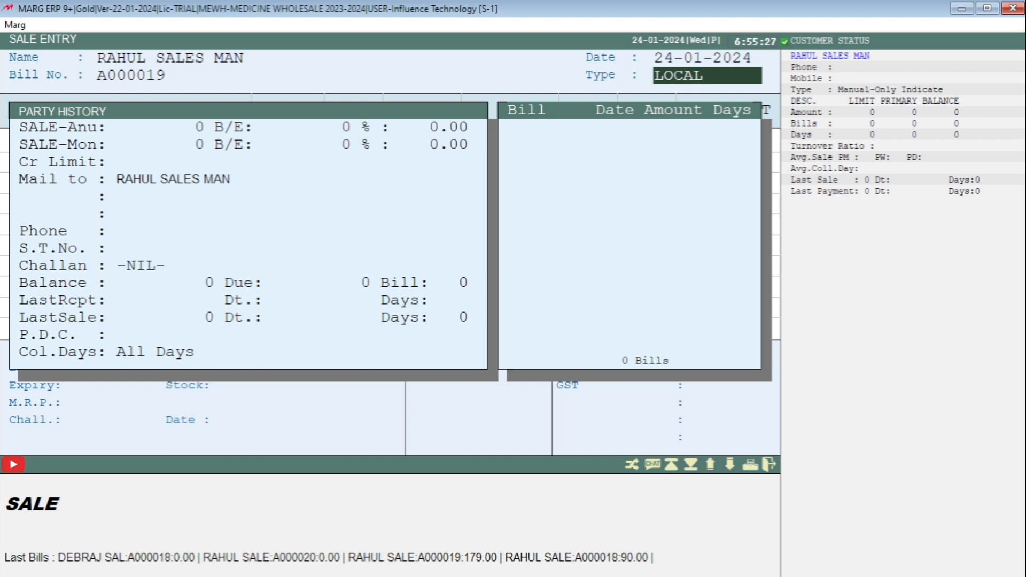
- List all sales types and choose SAMPLE as the sale bill's type
key("Return")
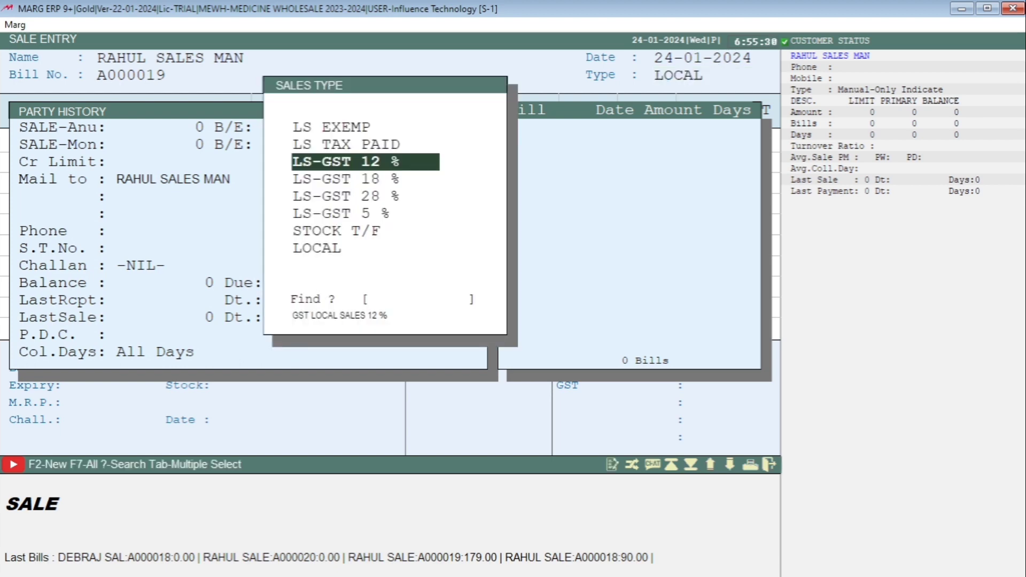
type("S")
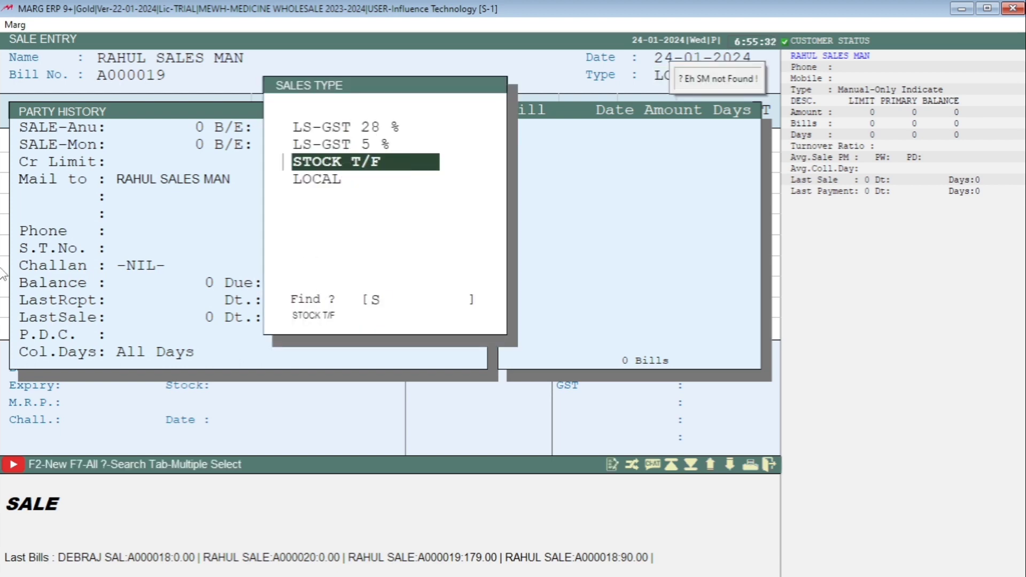
key("F7")
type("SAMP")
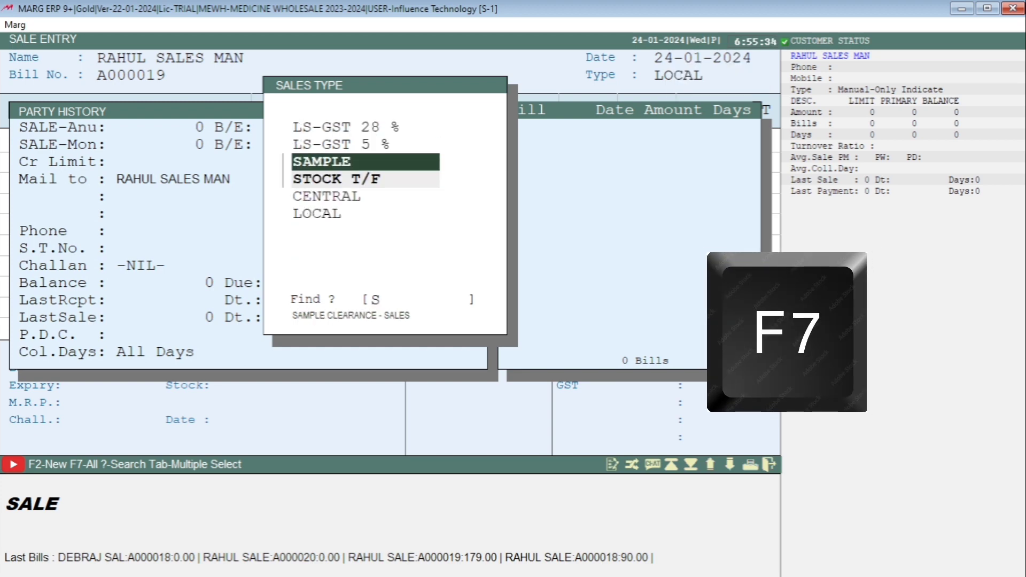
type("L")
key("Return")
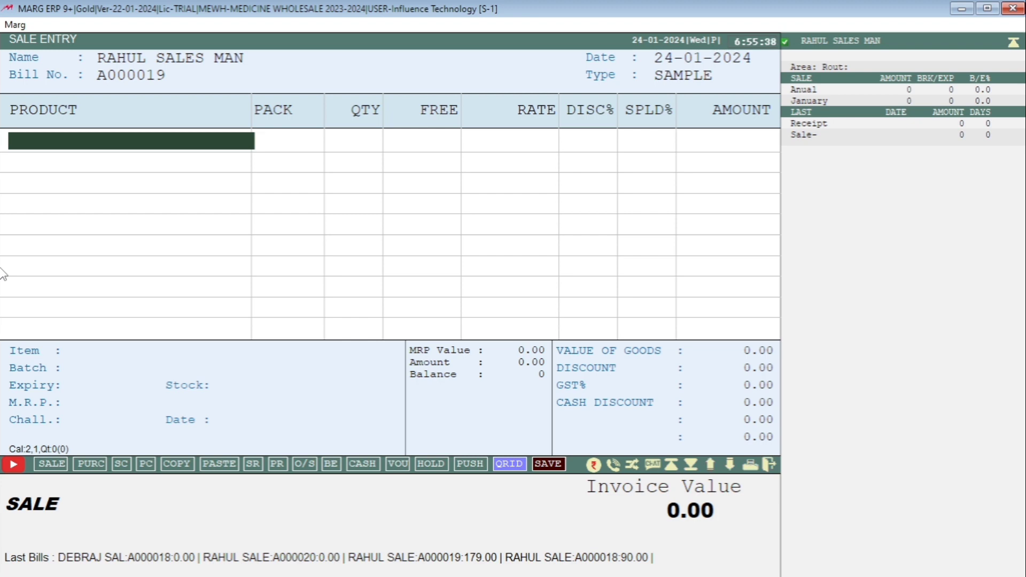
- Add DOLO 600 from batch 258 with a quantity of 15, keeping the remaining line values at their defaults
key("Return")
key("Return")
key("Return")
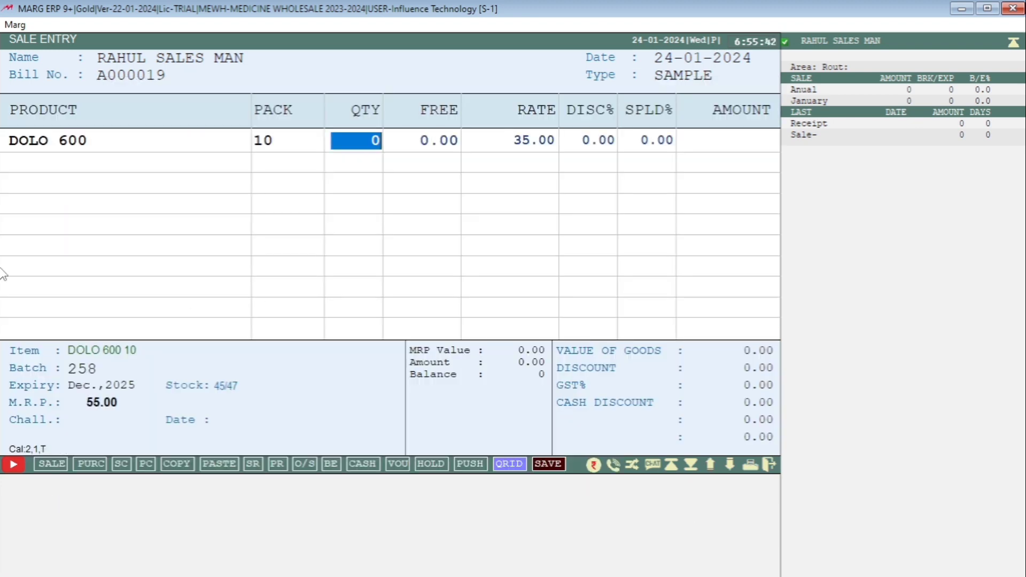
type("15")
key("Return")
key("Return")
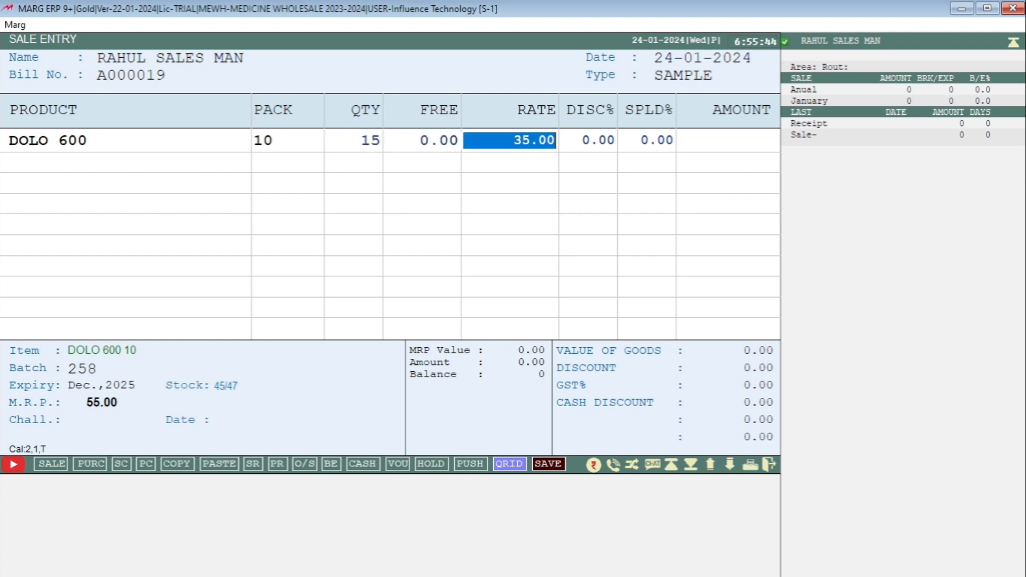
key("Return")
key("Return")
key("Return")
- Save the second sample bill with its default discount and levies, skip printing, and leave sale entry
key("Escape")
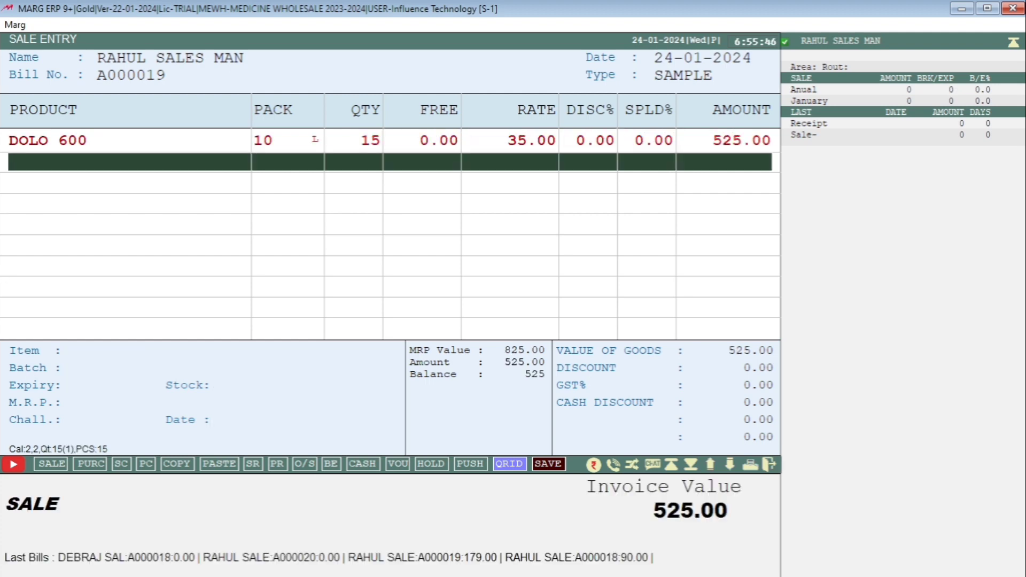
key("Escape")
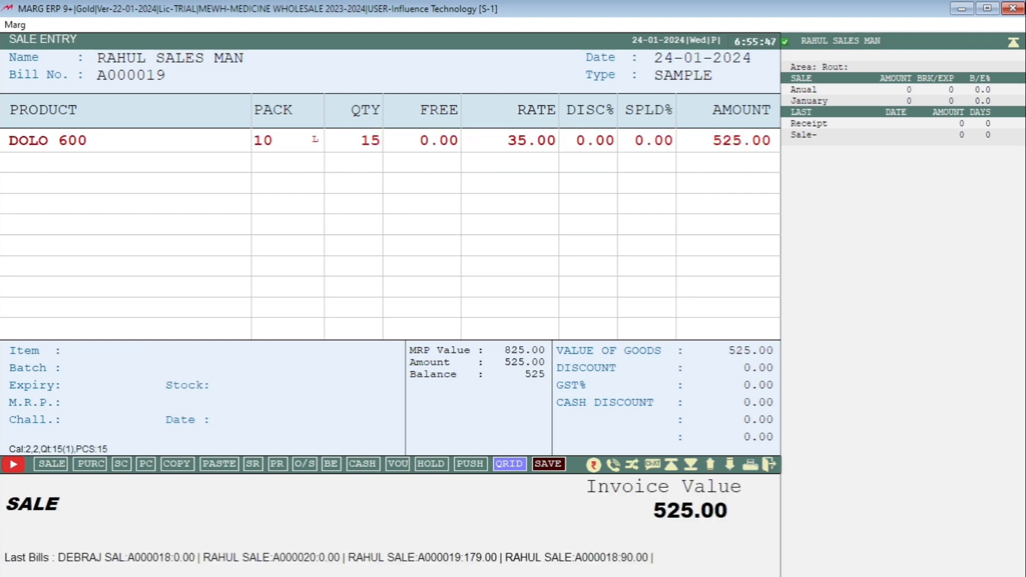
key("Return")
key("Return")
key("Return")
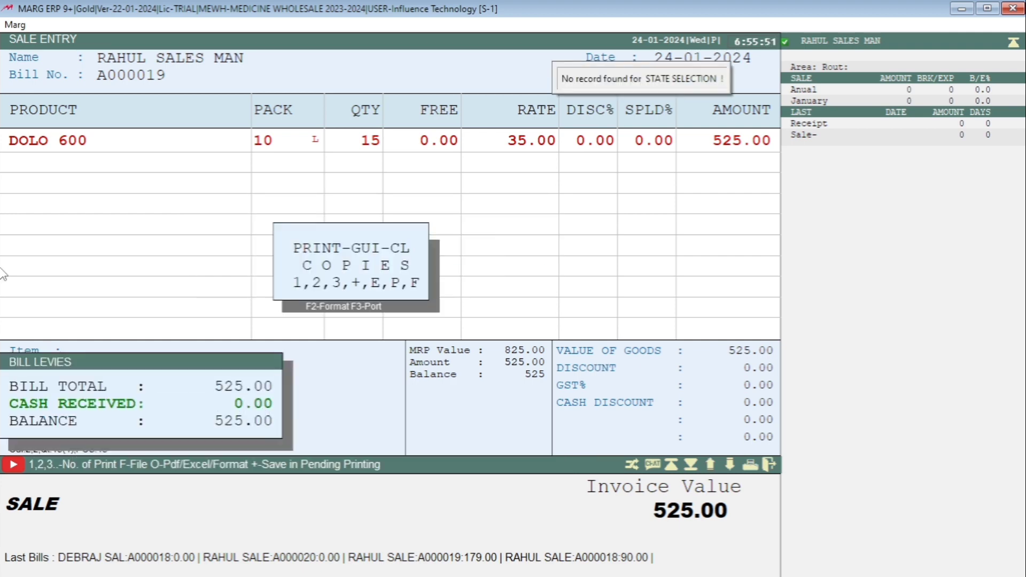
key("Escape")
key("Escape")
key("Escape")
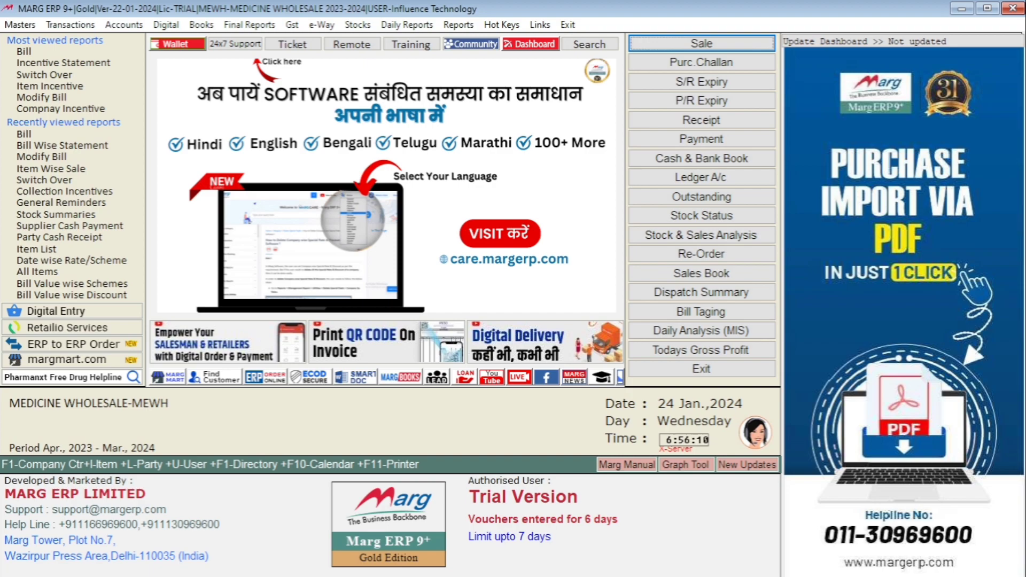
- Open the item list and view DOLO 600's stock ledger for the Current Store from 01-04-2023 to 24-01-2024
key("ctrl+i")
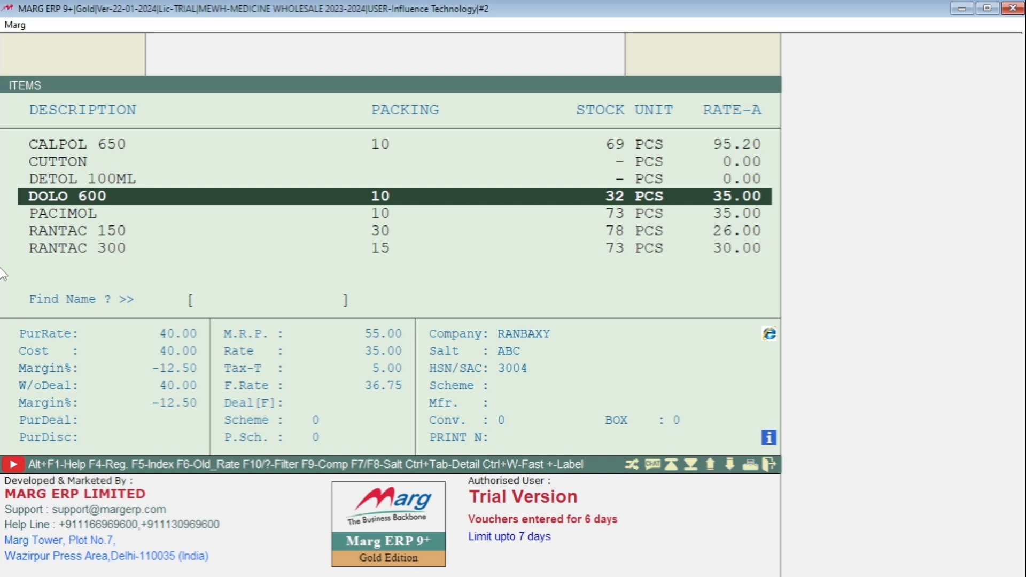
key("F4")
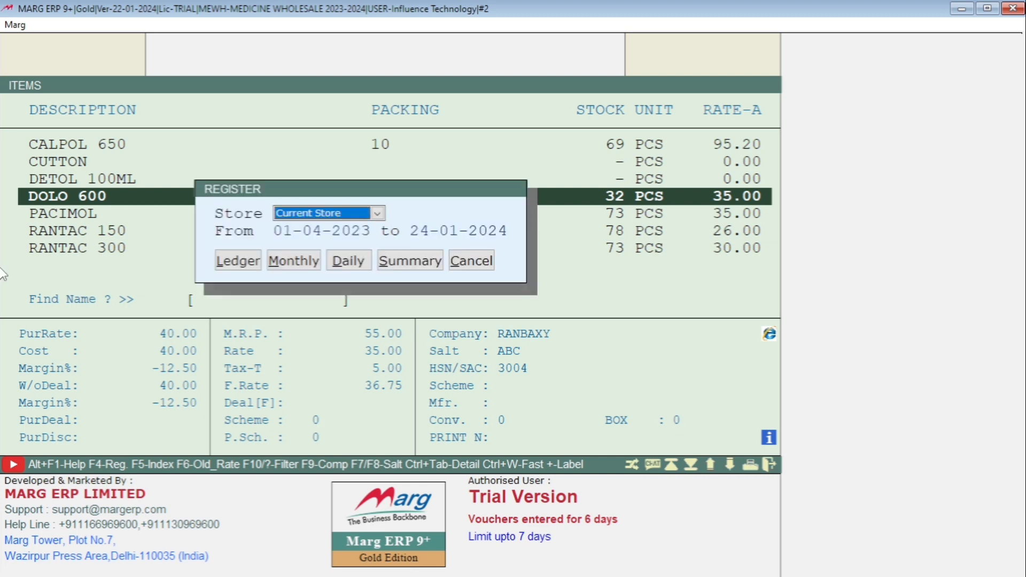
key("Return")
key("Return")
key("Return")
key("Return")
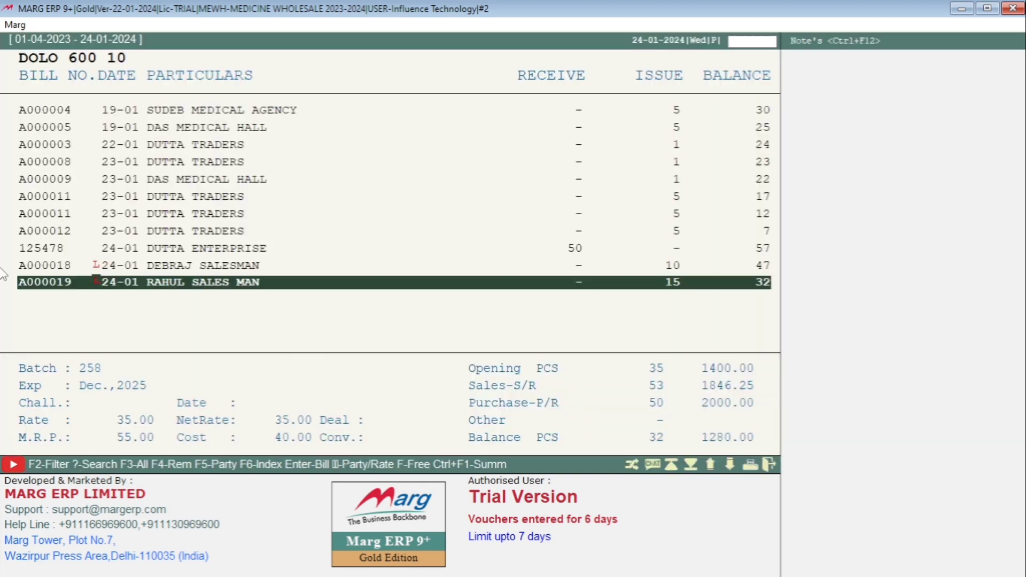
- Open the salesman's sample bill issuing 10 pieces from the stock ledger and start modifying it
key("Up")
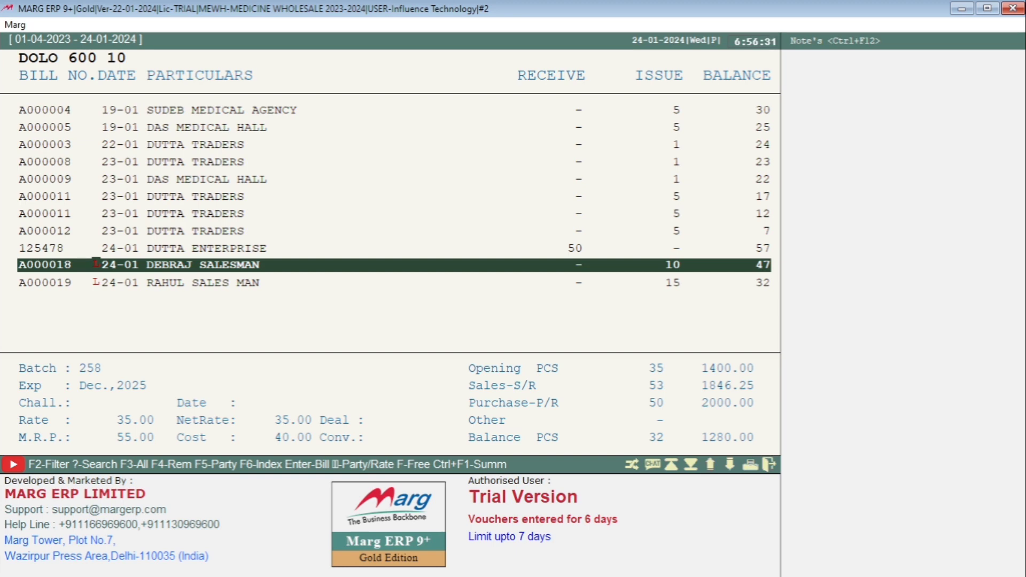
key("Down")
key("Up")
key("Return")
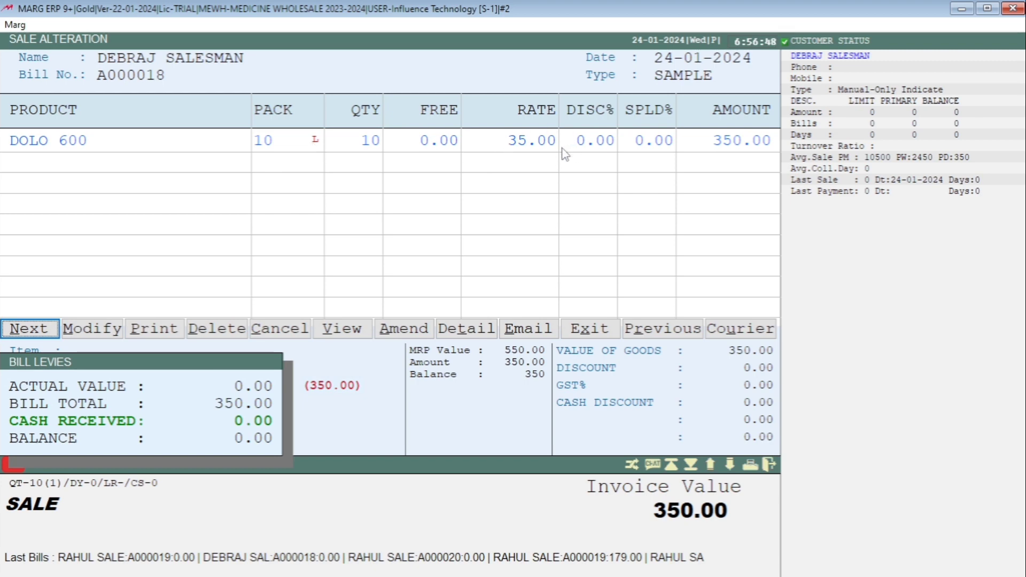
left_click(105, 327)
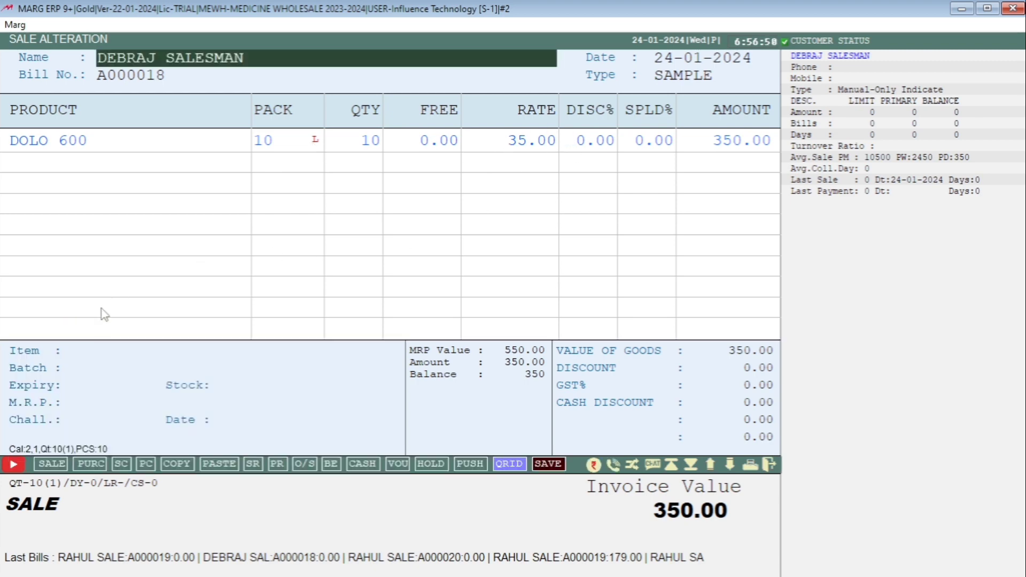
- Keep the bill's header values, set the DOLO 600 rate to 45, and accept the line
key("Return")
key("Return")
key("Return")
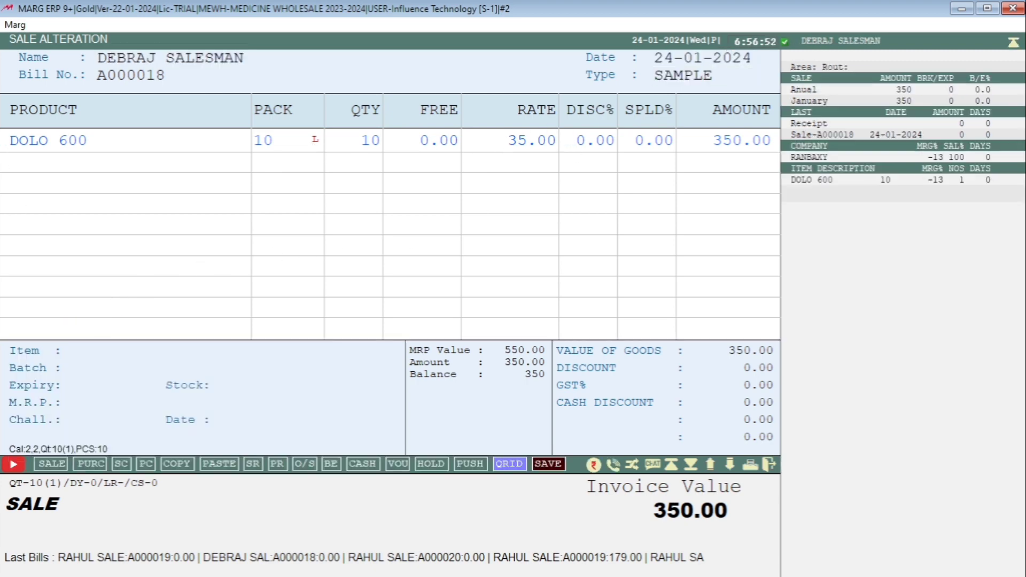
key("Return")
key("Return")
key("Return")
key("Return")
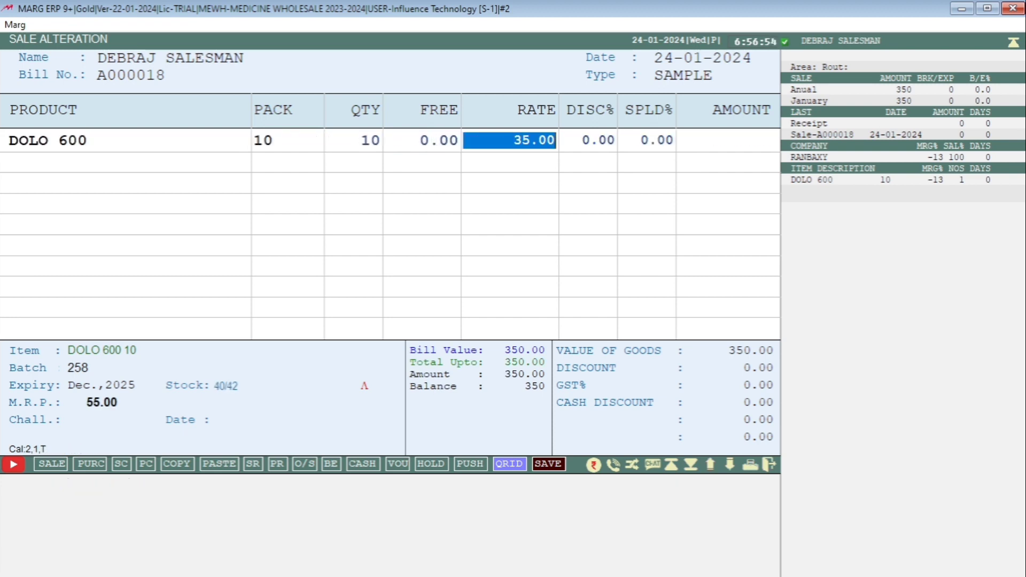
type("4")
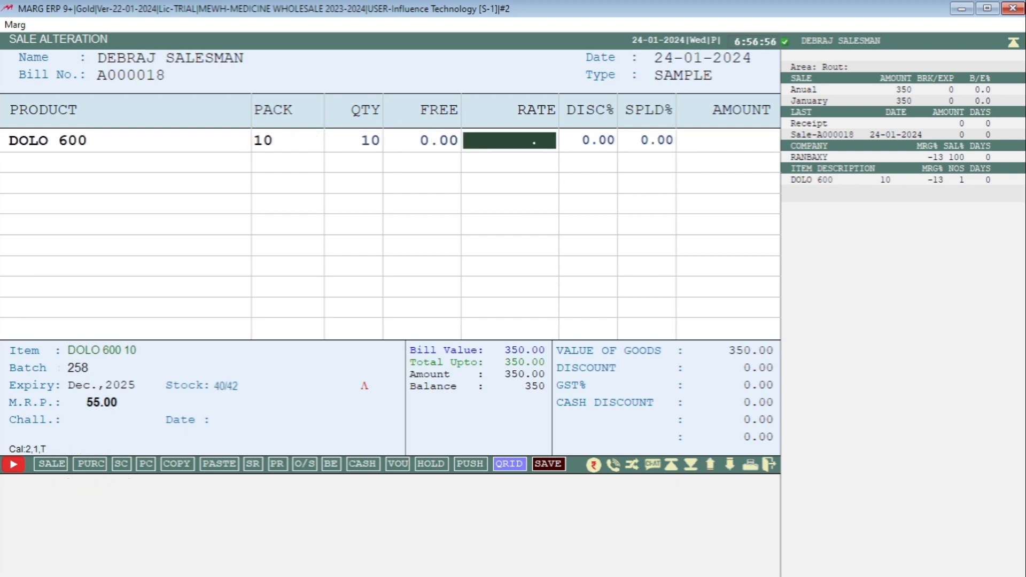
type("5")
key("Return")
key("Return")
key("Return")
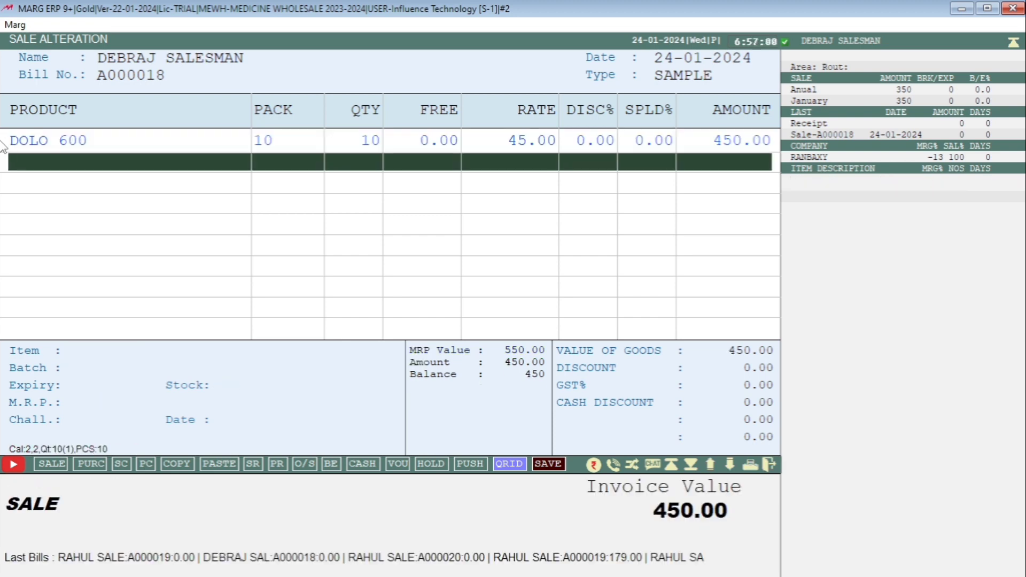
- Save the modified 10-piece sample bill without receiving cash and skip printing it
key("Escape")
key("Escape")
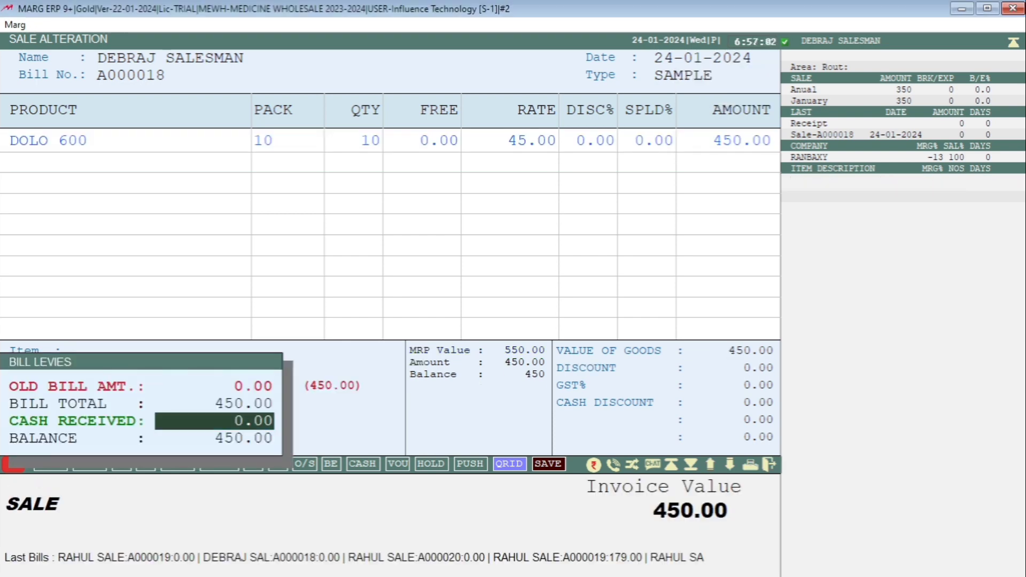
key("Escape")
key("Return")
key("Escape")
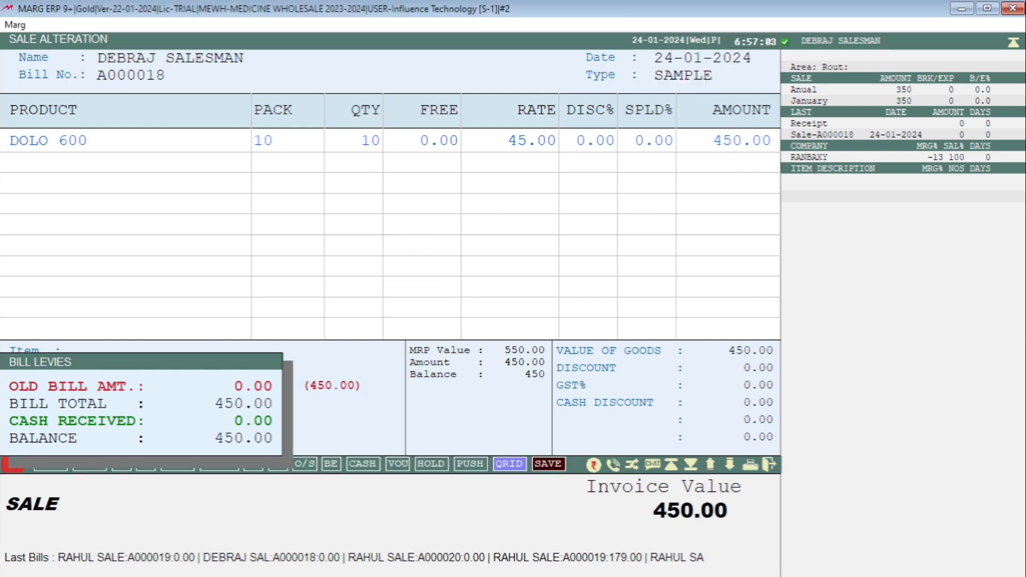
- Open the sample bill issuing 15 pieces from the stock ledger for modification, keeping its header values
key("Return")
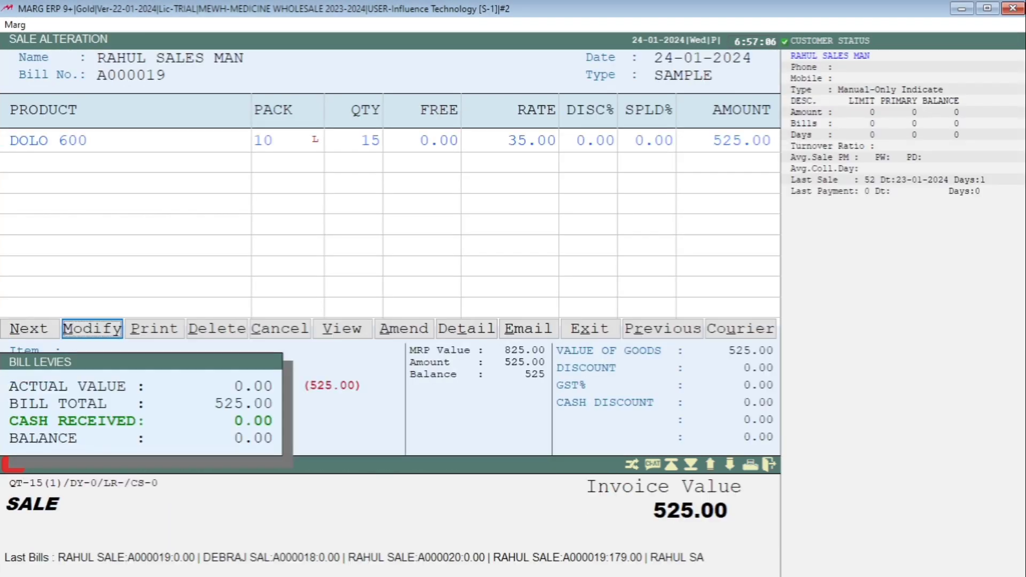
key("Return")
key("Return")
key("Return")
- Set the DOLO 600 rate to 40 in the 15-piece sample bill and accept the line
key("Return")
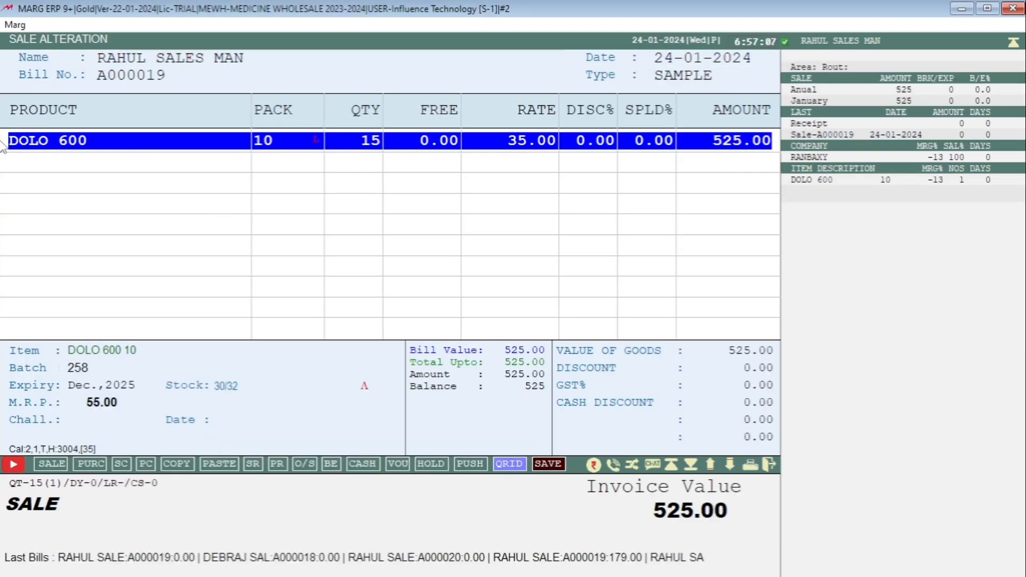
key("Return")
key("Return")
key("Return")
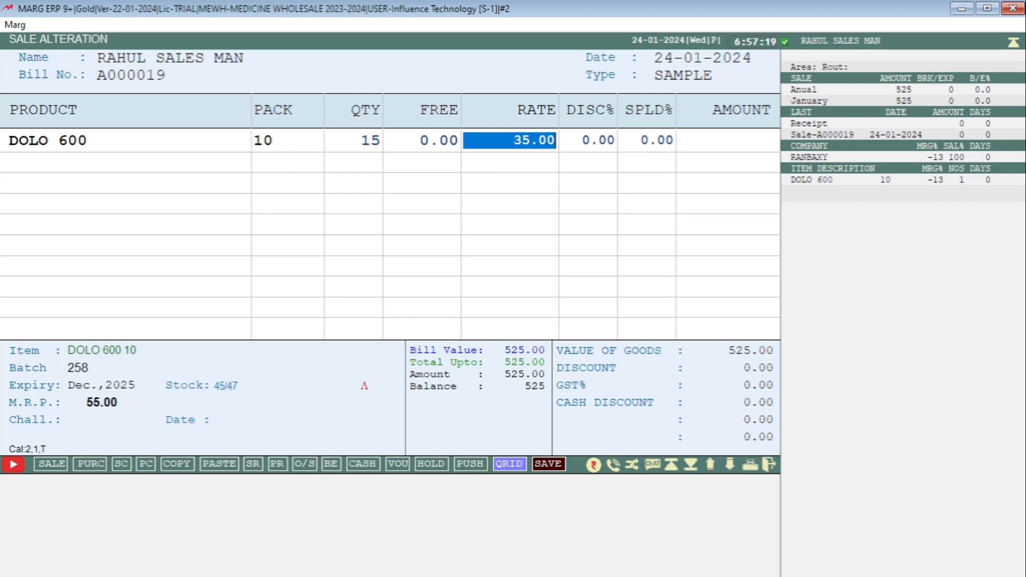
type("40")
key("Return")
- Edit the DOLO 600 line again, set its rate to 50, and accept the line
key("Return")
key("Return")
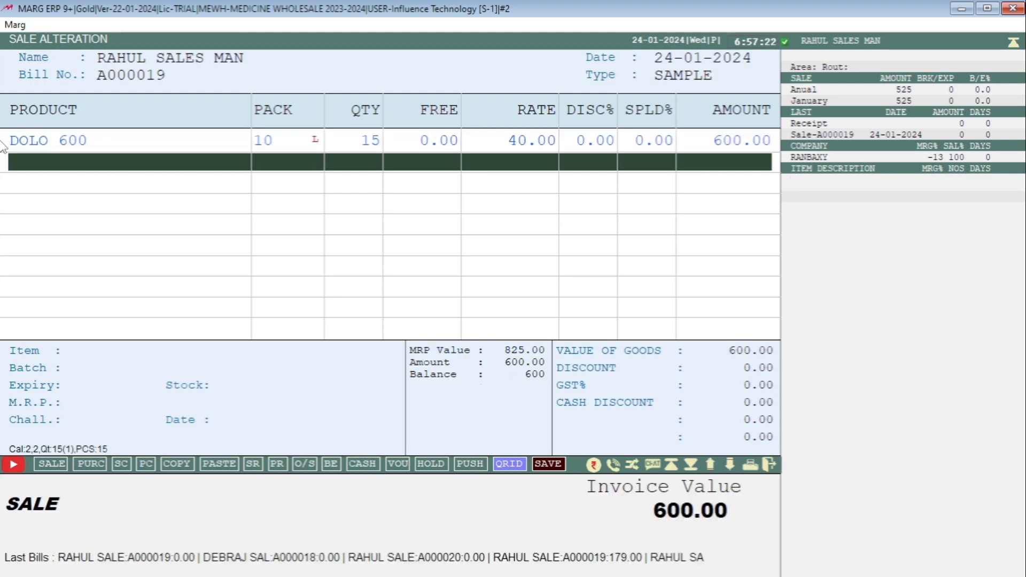
key("Up")
key("Return")
key("Return")
key("Return")
type("50")
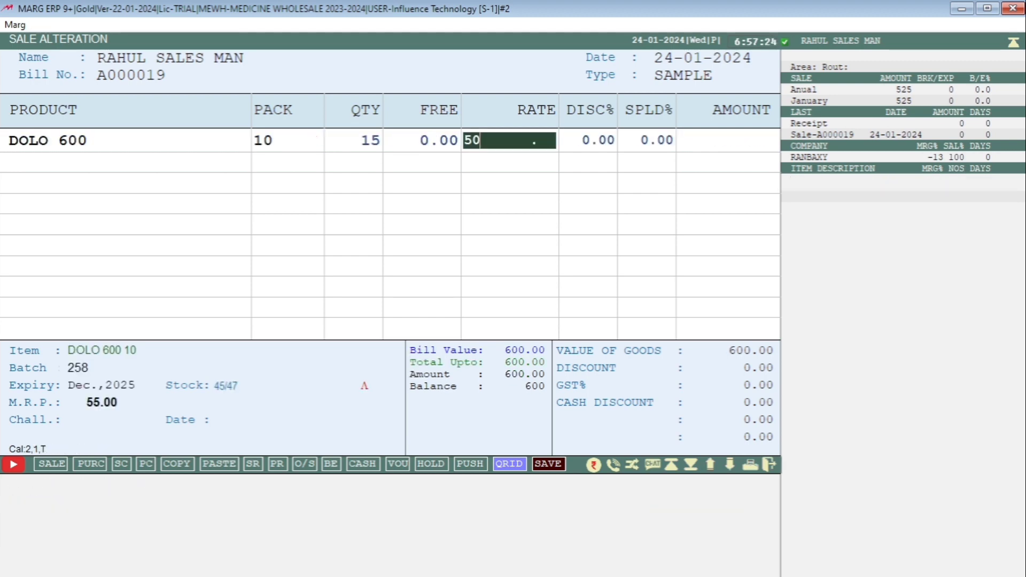
key("Return")
key("Return")
key("Return")
- Save the modified 15-piece sample bill with its default discount and levies and skip printing
key("Escape")
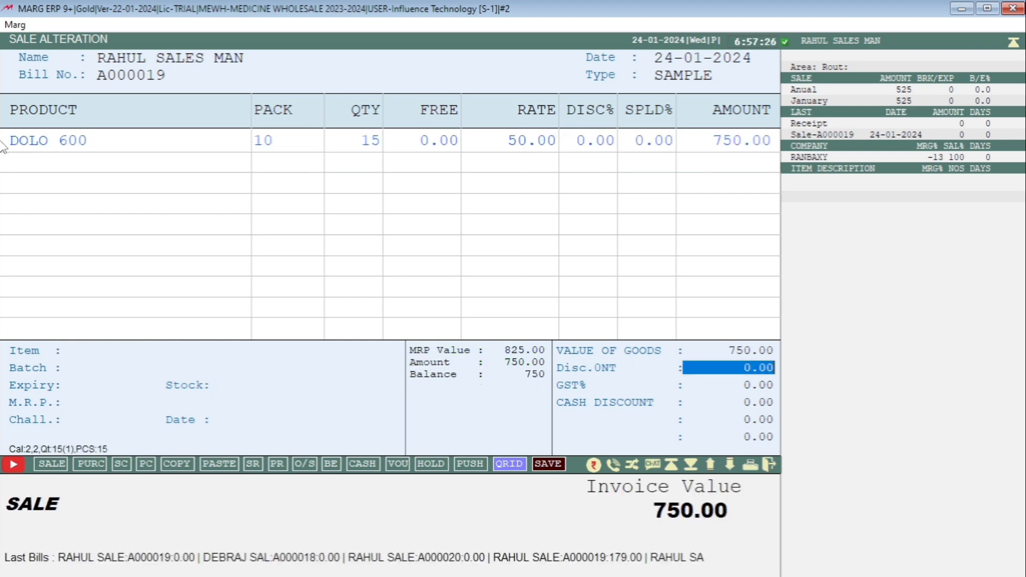
key("Return")
key("Return")
key("Return")
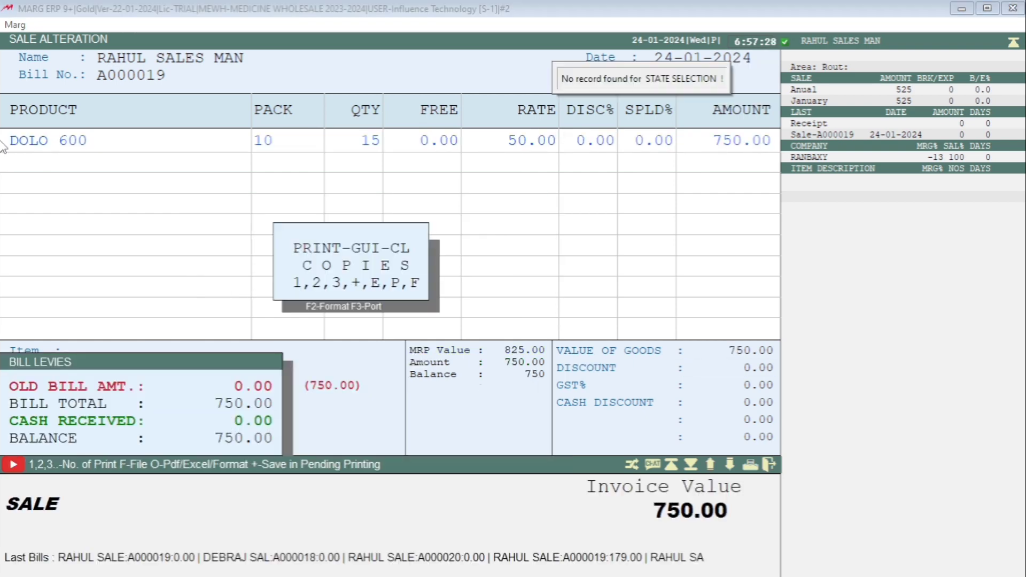
key("Escape")
- Check the rates of both sample bills in the DOLO 600 stock ledger, and close the ledger and item list
key("Up")
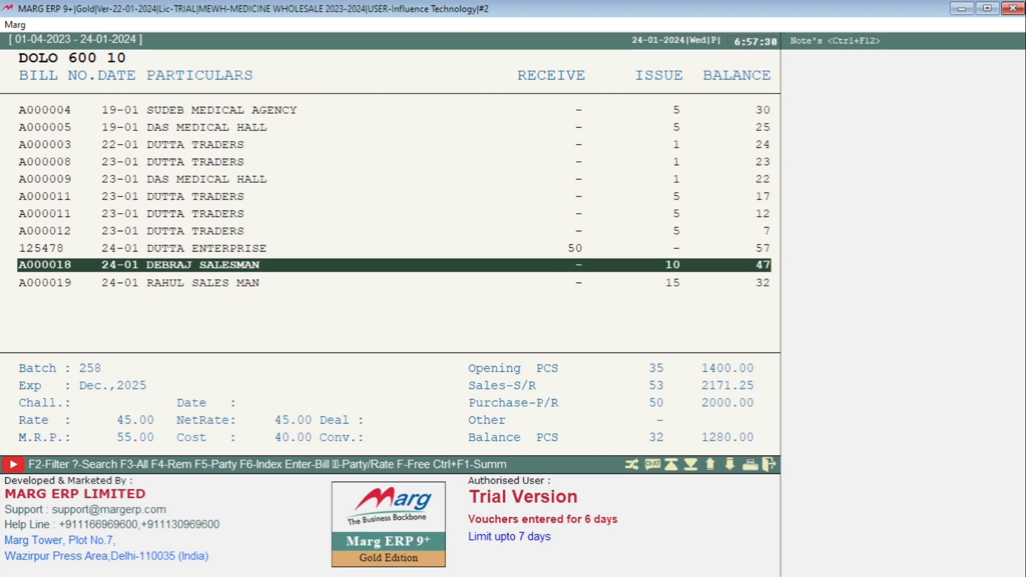
key("Down")
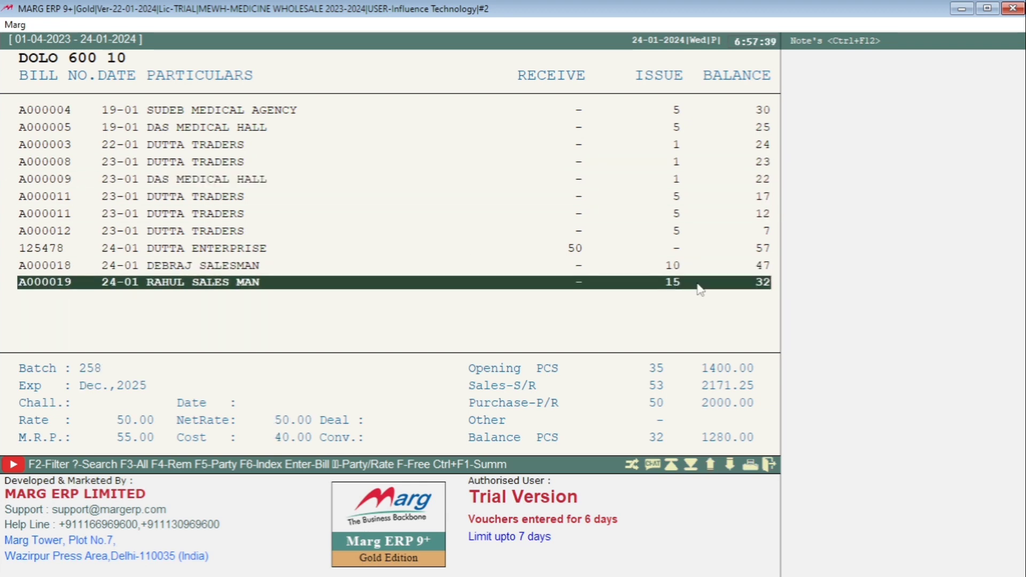
key("Escape")
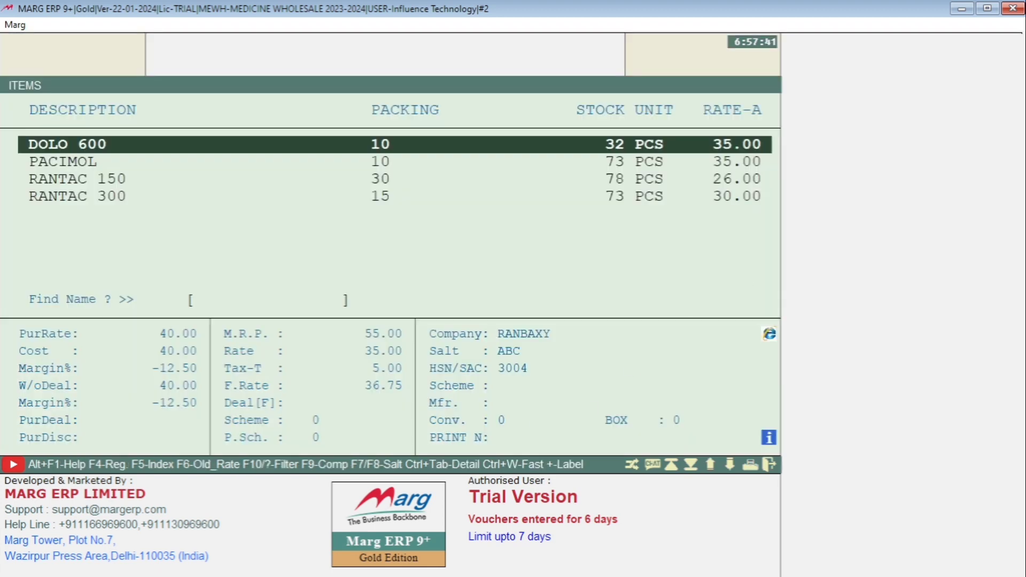
key("Escape")
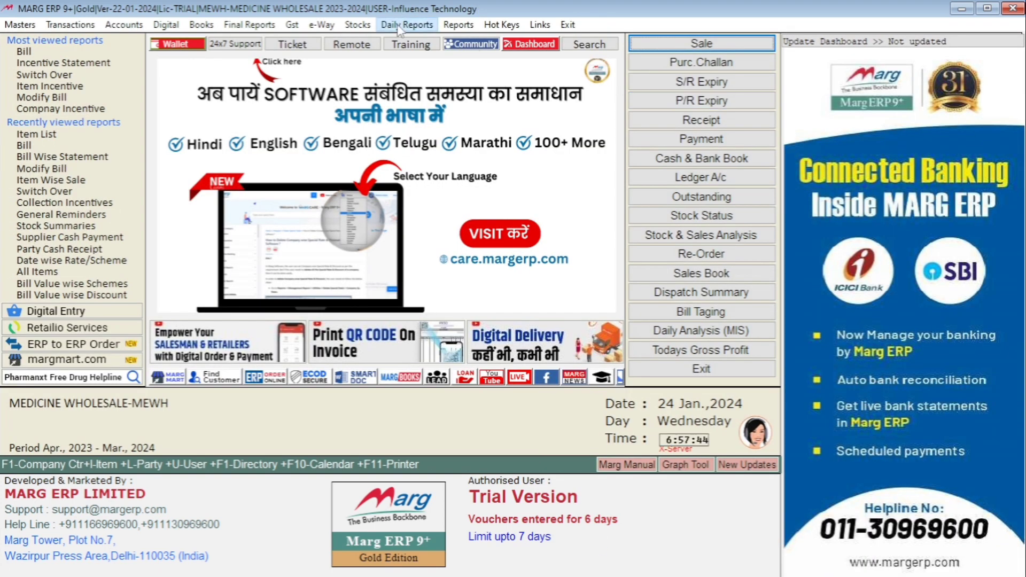
- Open the Bill Wise Statement from the daily sale reports
left_click(398, 27)
mouse_move(461, 131)
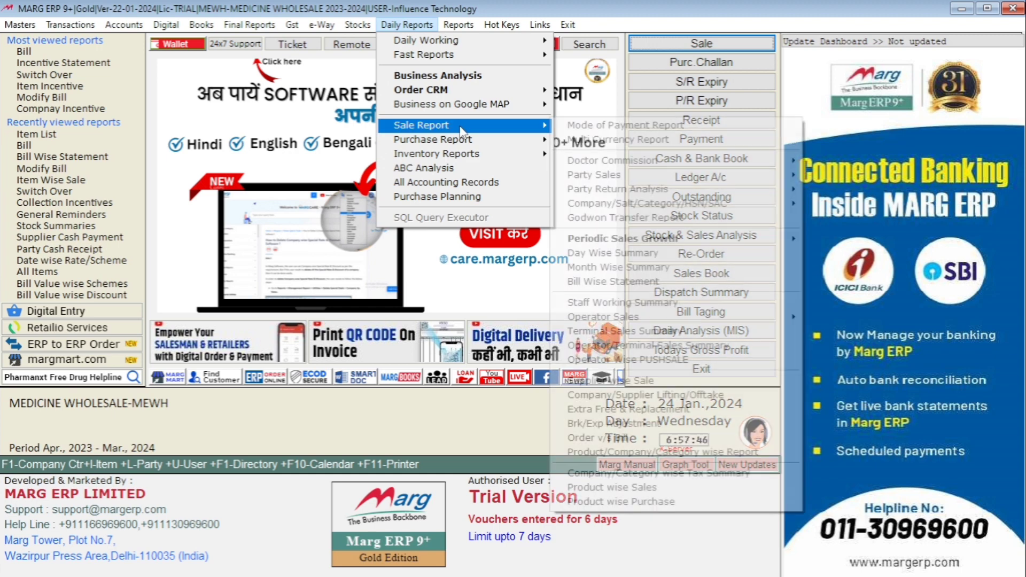
left_click(597, 282)
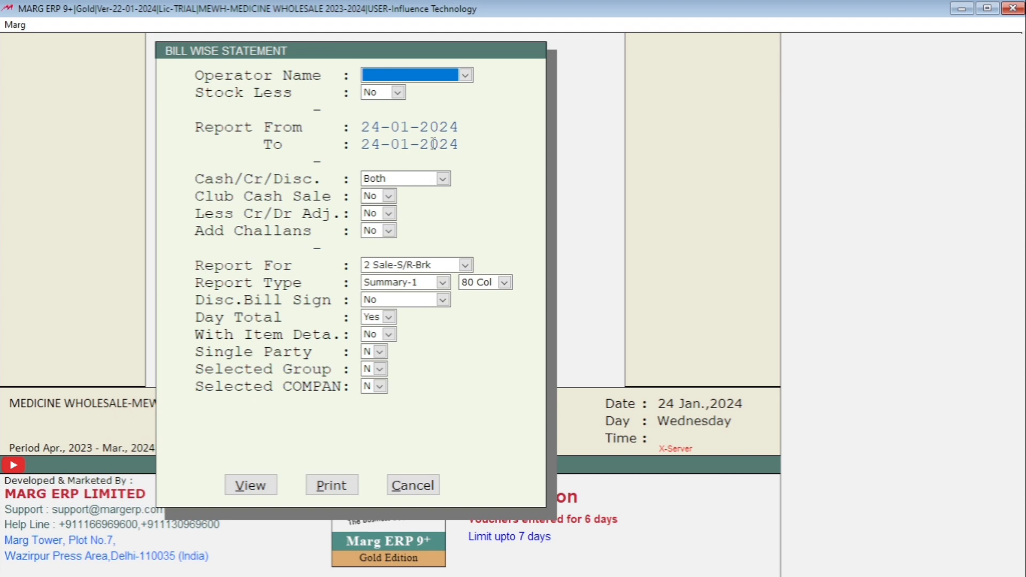
- View the Bill Wise Statement for 24-01-2024, examine the sample bills' values across its columns, and close the report
left_click(250, 485)
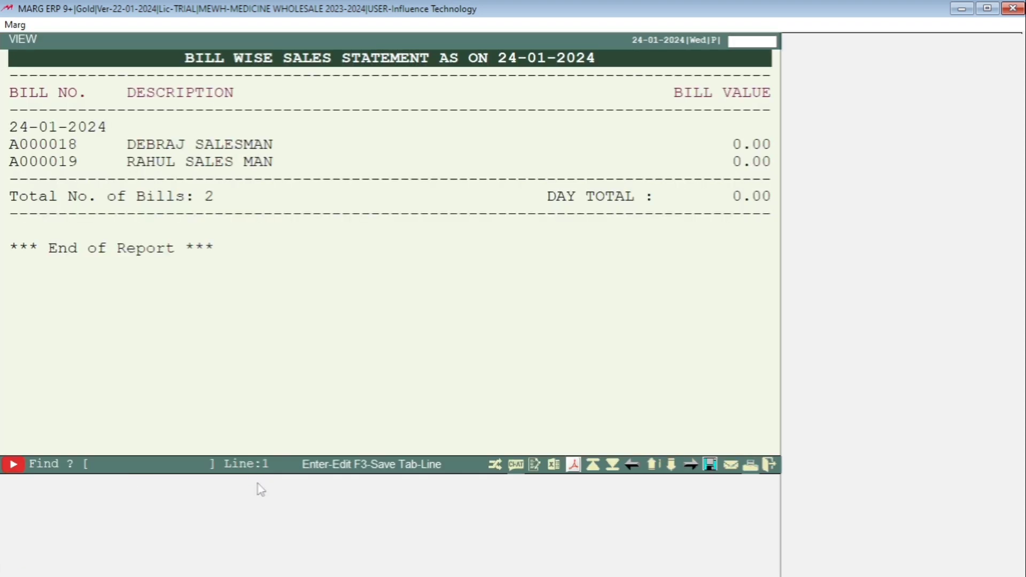
key("Right")
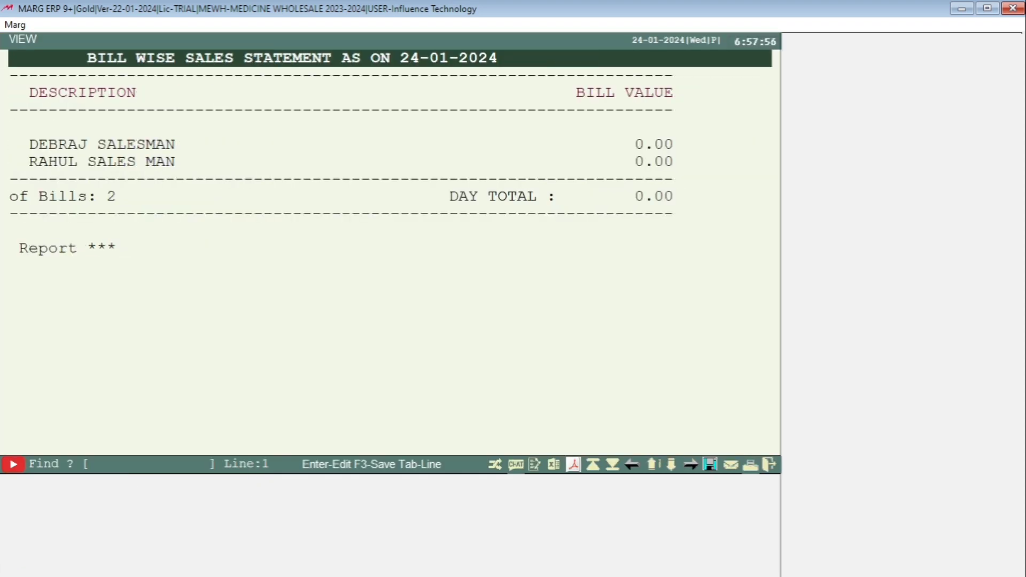
key("Left")
key("Right")
key("Right")
key("Right")
key("Right")
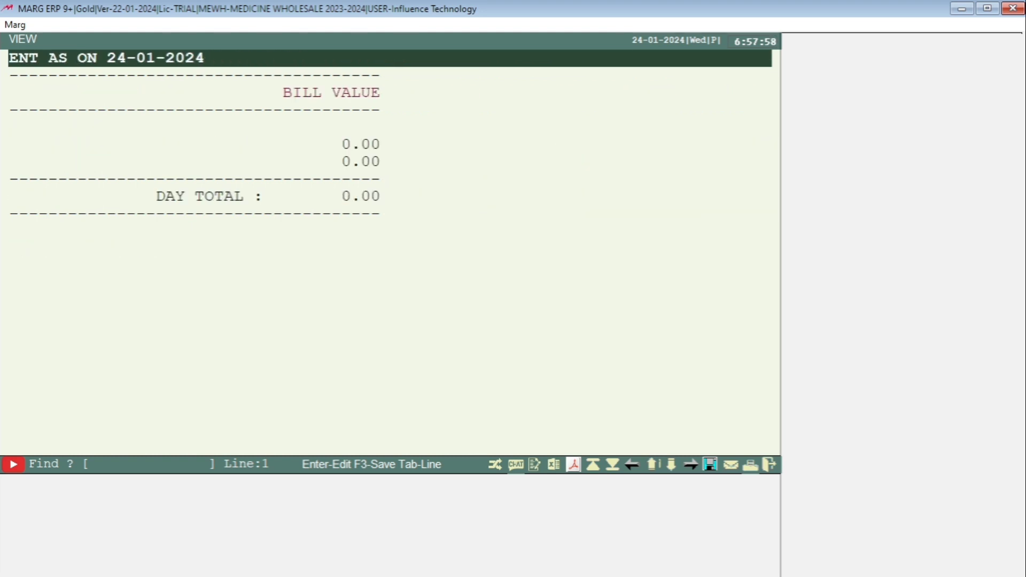
key("Left")
key("Left")
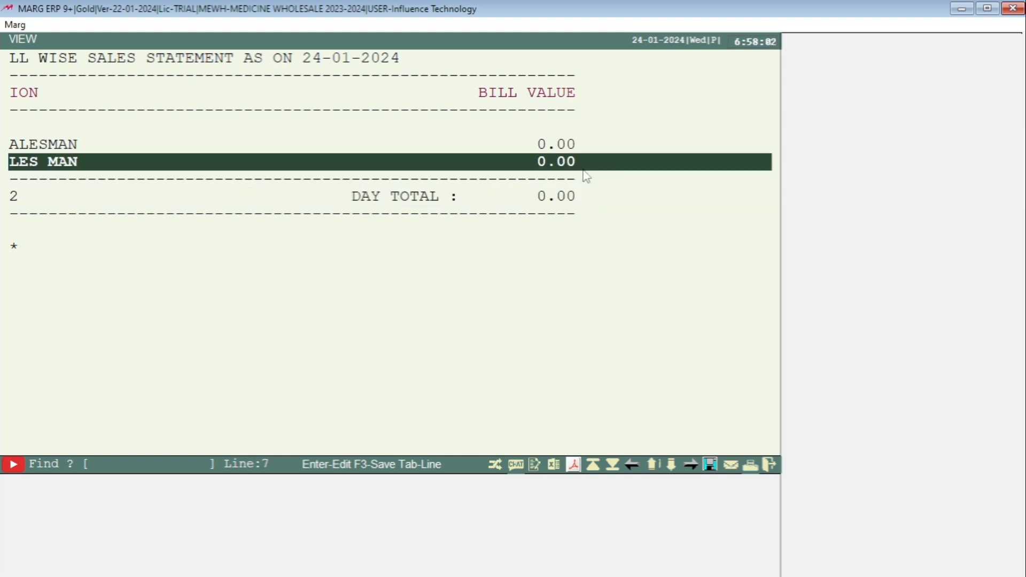
key("Left")
key("Left")
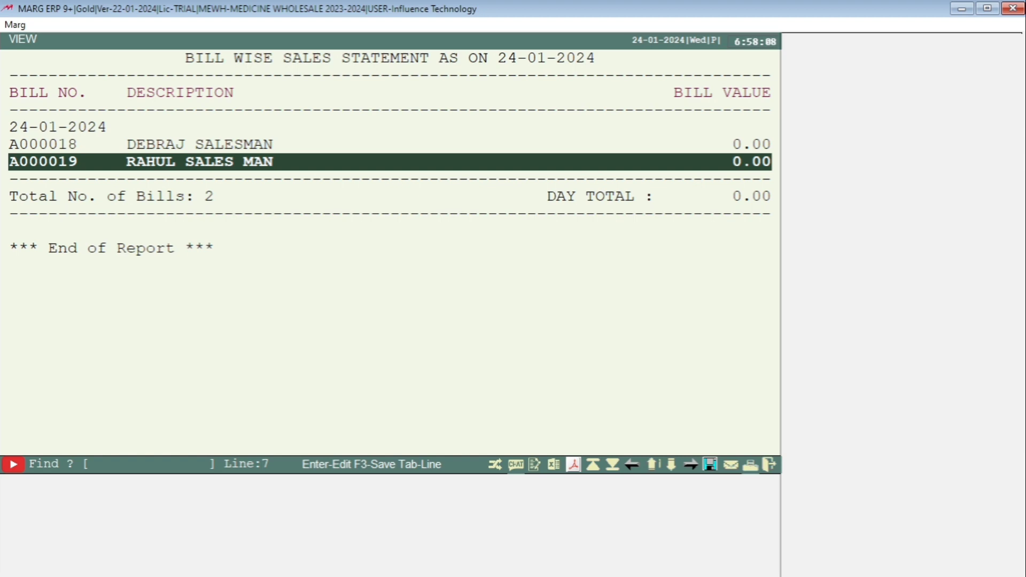
key("Escape")
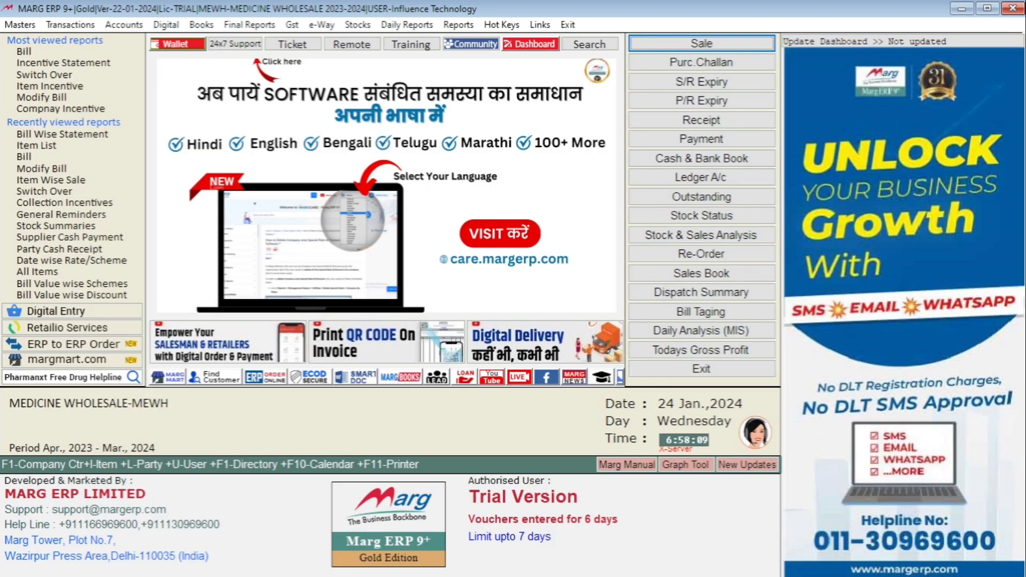
- Open the Consolidated Sale Book from the Sale Analysis reports
key("alt")
key("Right")
key("Right")
key("Right")
key("Right")
key("Right")
key("Right")
key("Right")
key("Right")
key("Right")
key("Right")
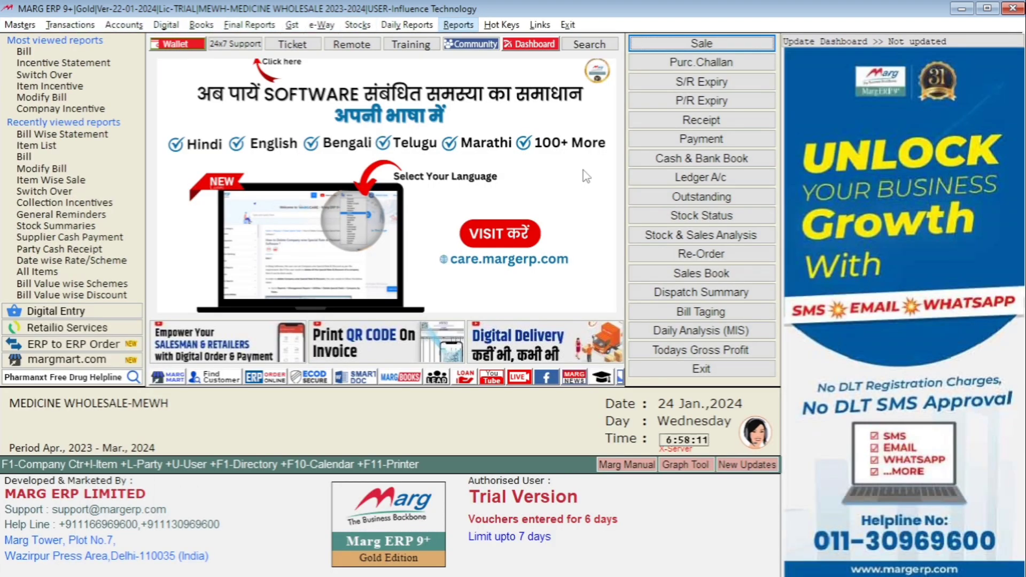
key("Down")
key("Right")
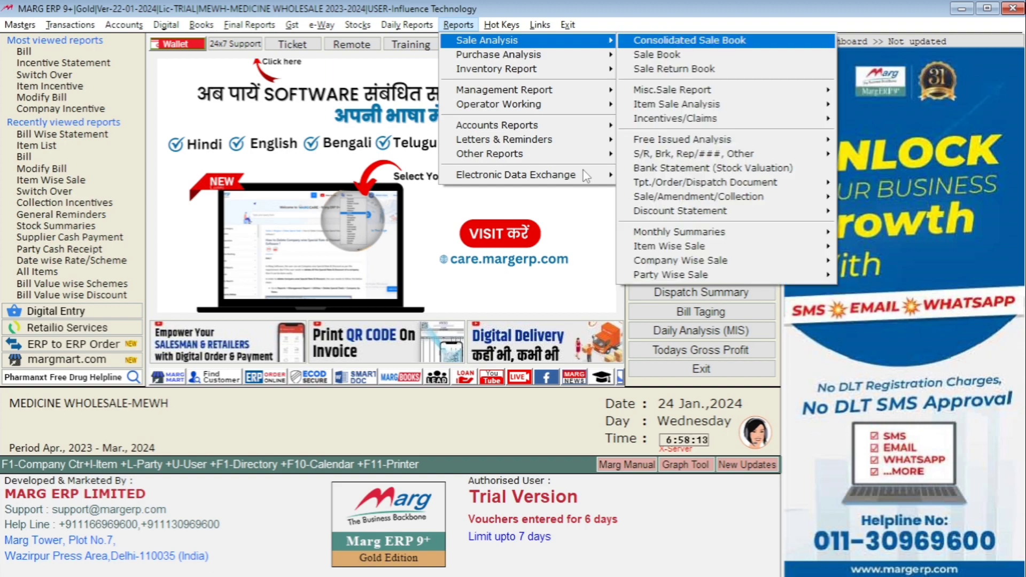
key("Return")
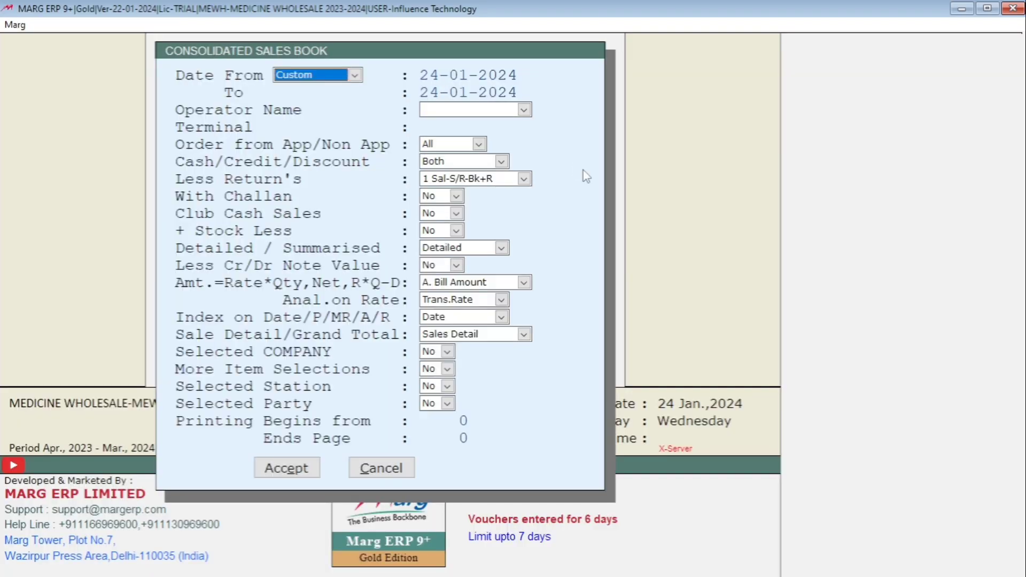
- Keep the 24-01-2024 date range and set the sales book's Less Return's option to 7 Sample
key("Return")
key("Return")
key("Return")
key("Return")
key("Return")
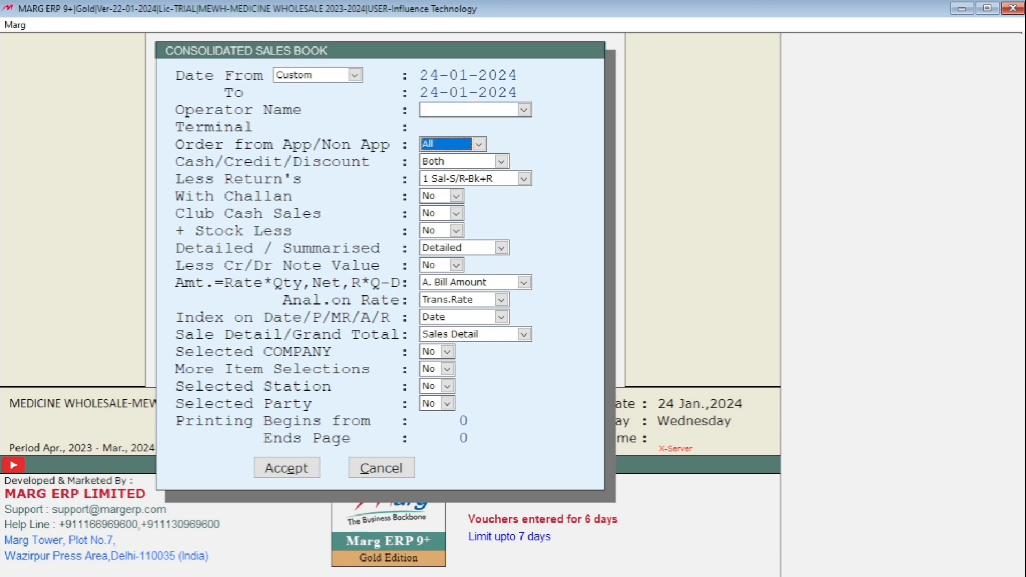
key("Return")
key("Return")
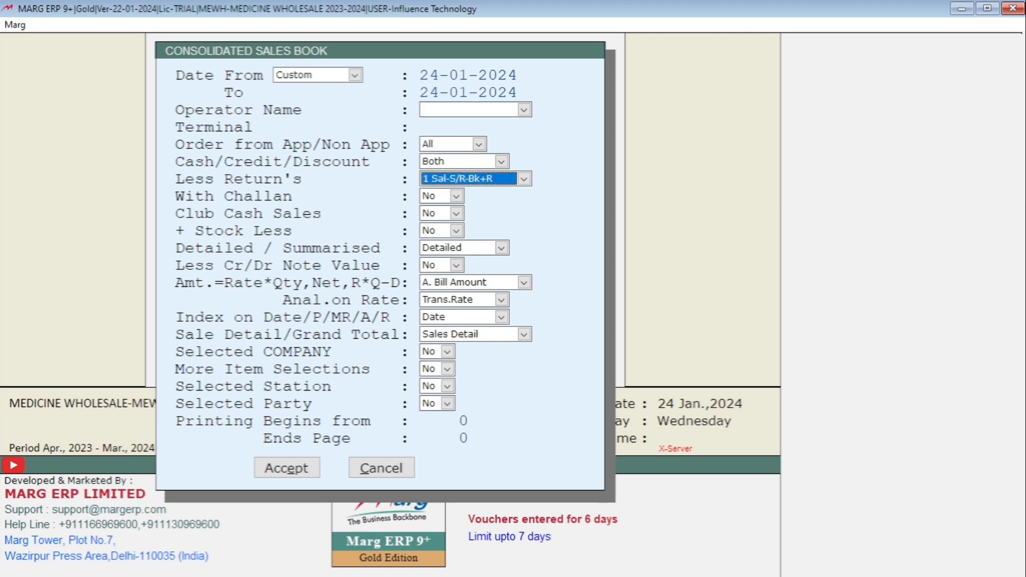
key("alt+Down")
key("Down")
key("Down")
key("Down")
key("Down")
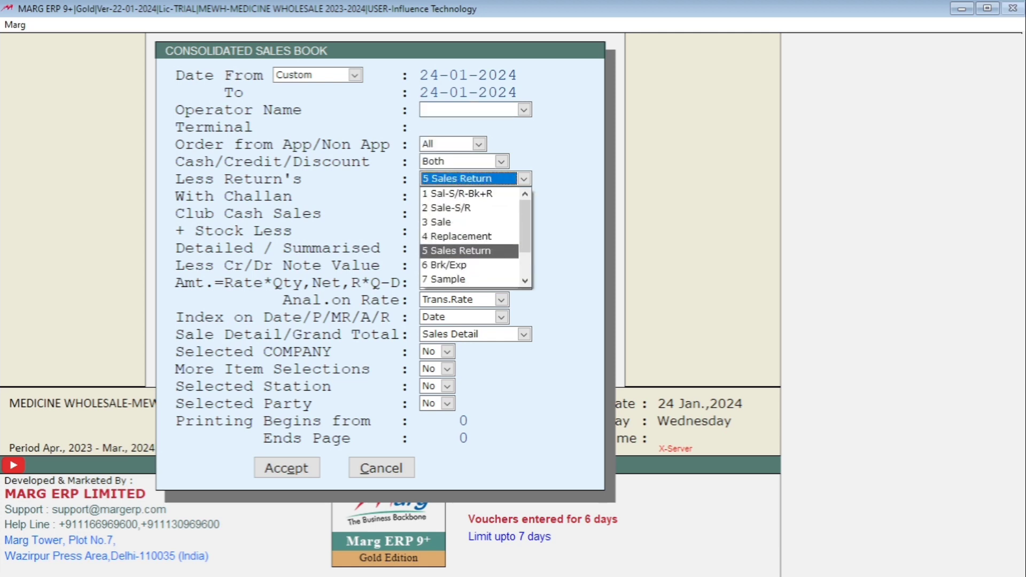
key("Down")
key("Down")
key("Return")
- Keep the Detailed format and the remaining default options, and generate the consolidated sales book
key("Return")
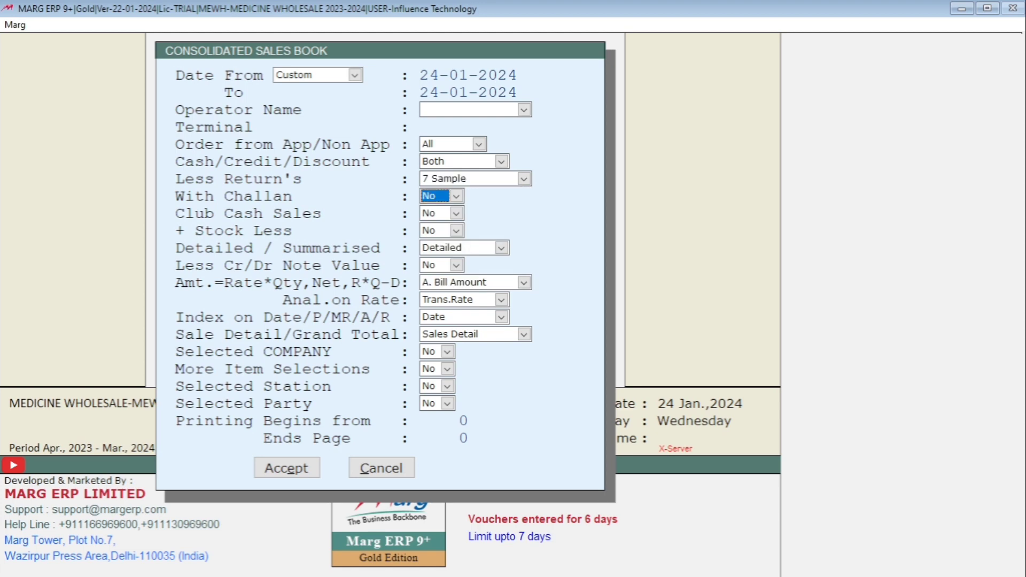
key("Return")
key("Return")
key("Return")
key("alt+Down")
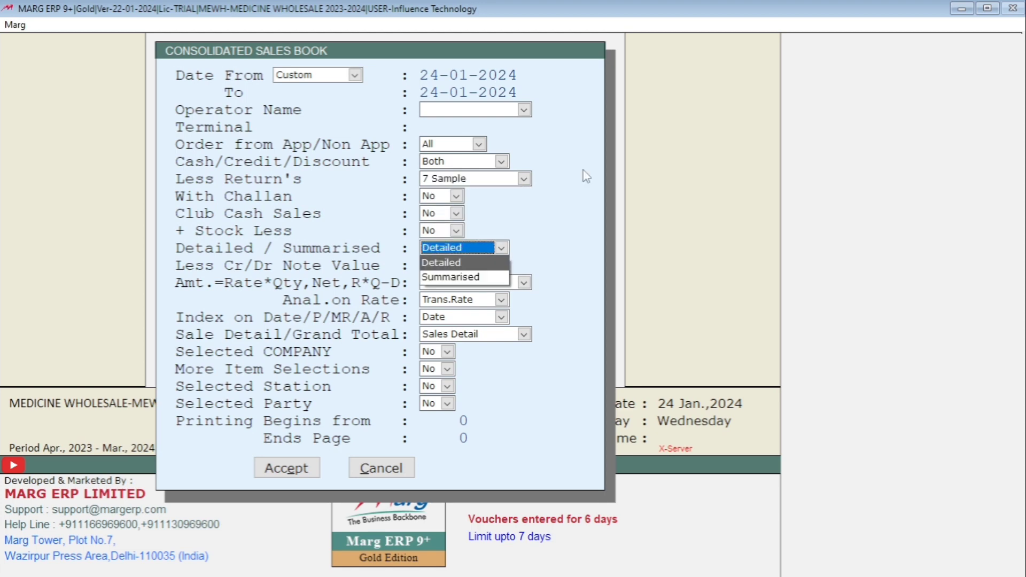
key("Return")
key("Return")
key("Return")
key("Return")
key("Return")
key("Return")
key("Return")
key("Return")
key("Return")
key("Return")
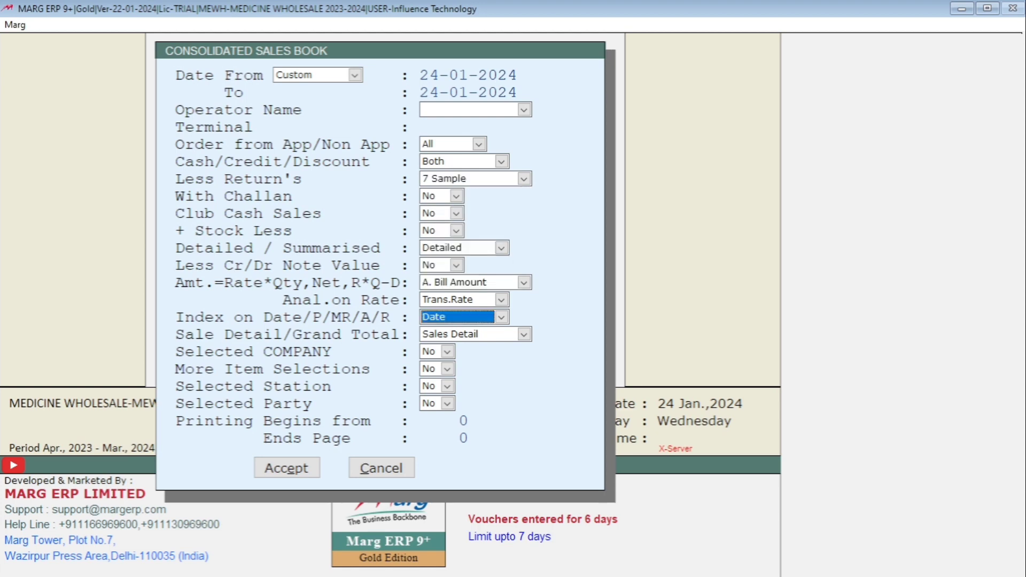
key("Return")
key("Return")
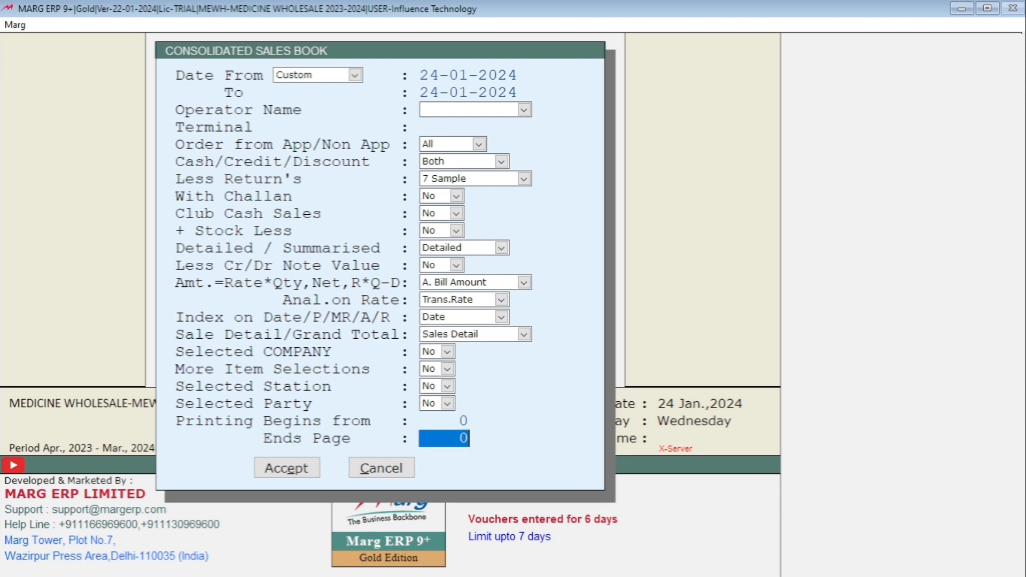
key("Return")
key("Return")
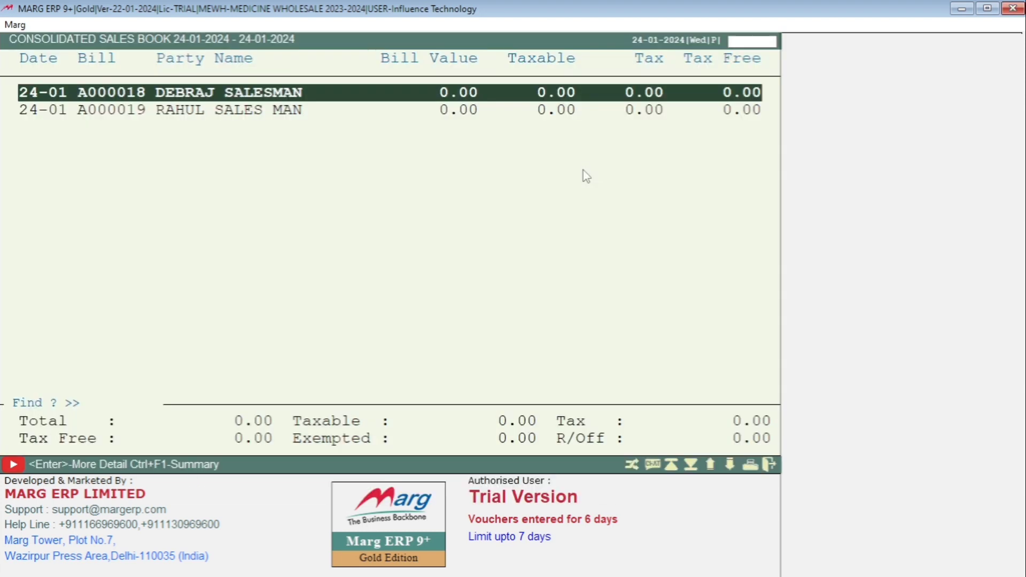
- Look through the listed sample bills and open the sales book's print view with INDEX Wise Total
key("Down")
key("Up")
key("Down")
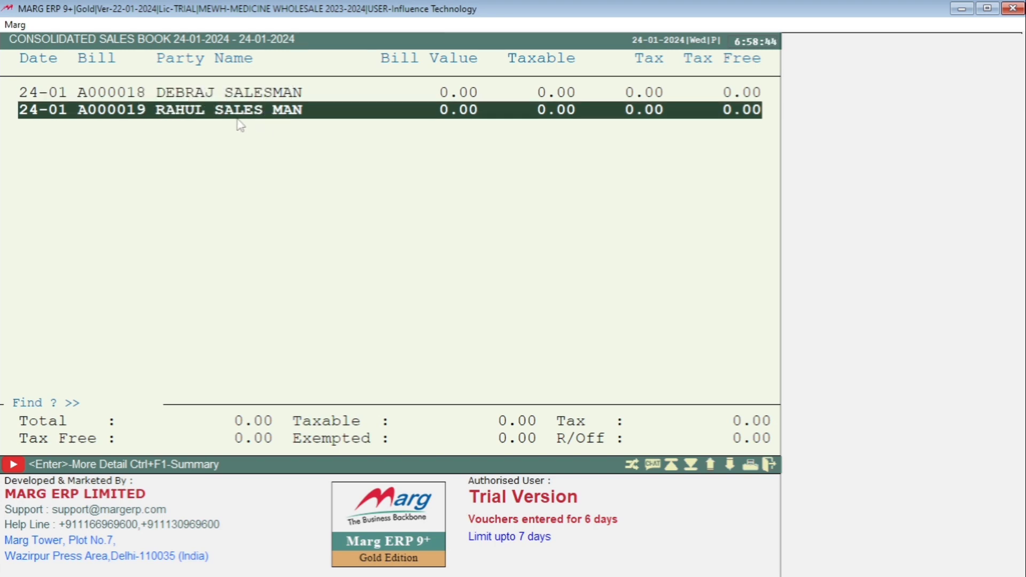
key("Up")
key("alt+p")
key("Return")
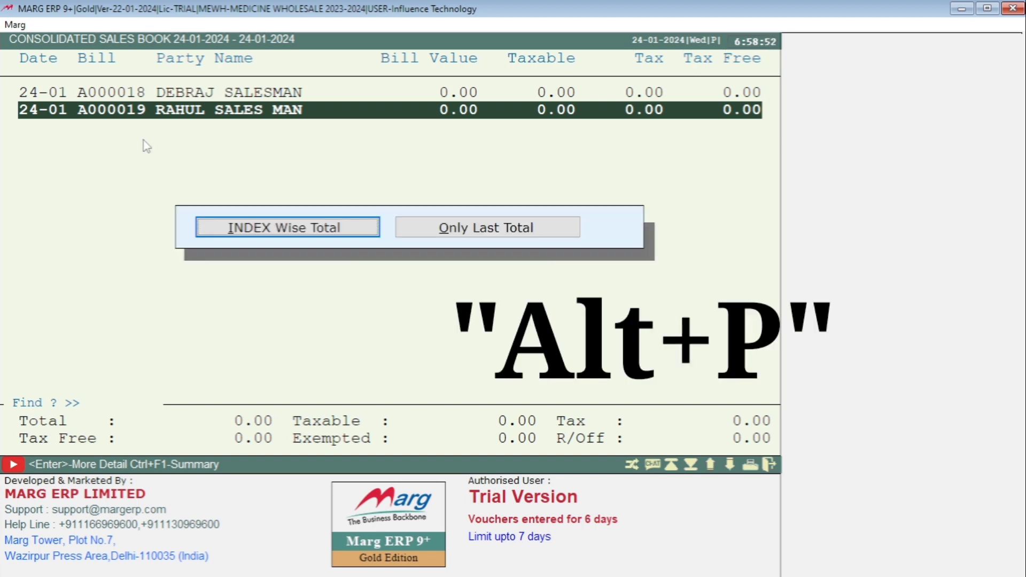
key("Return")
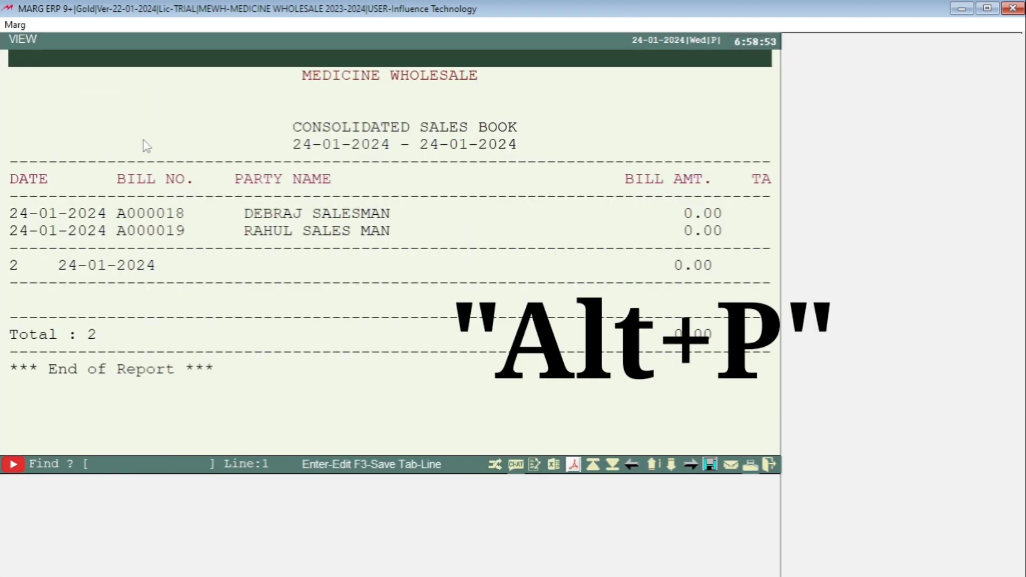
- Examine the bill amount and tax columns of the detailed sales book down to its end, and close the report
key("Right")
key("Right")
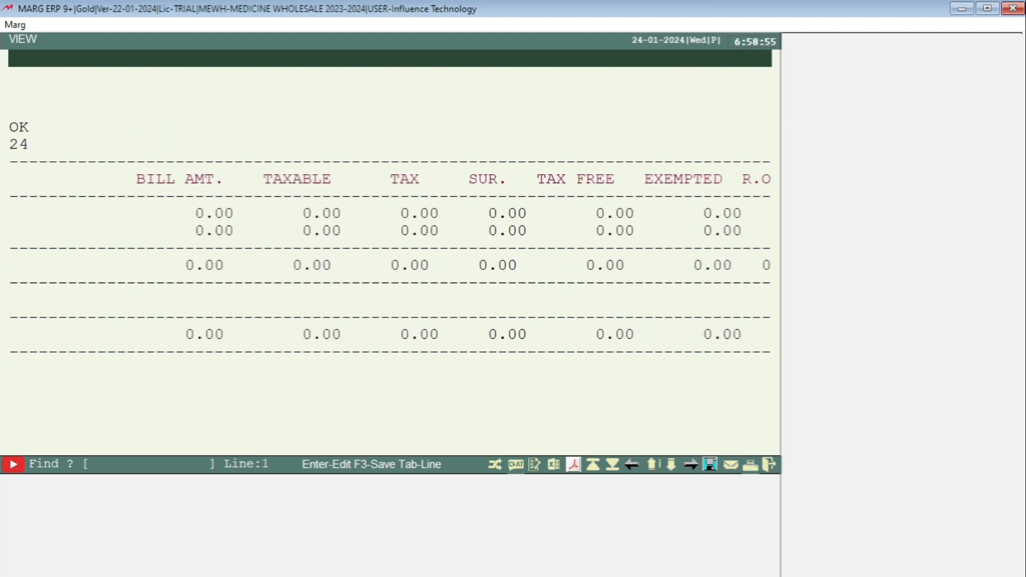
key("Right")
key("Right")
key("Right")
key("Left")
key("Left")
key("Left")
key("Left")
key("Left")
key("Left")
key("Left")
key("Left")
key("Down")
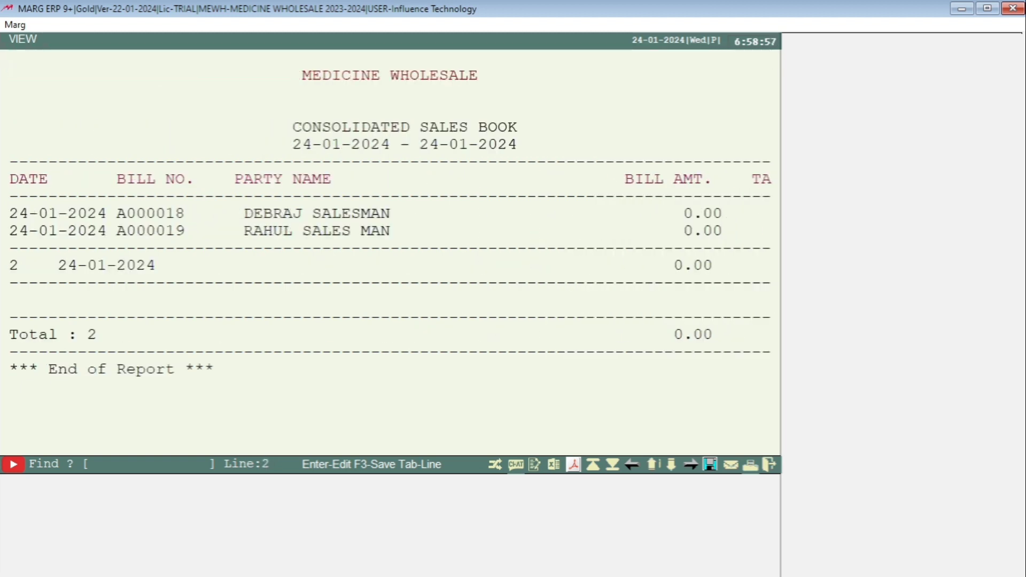
key("Up")
key("Page_Down")
key("Down")
key("Down")
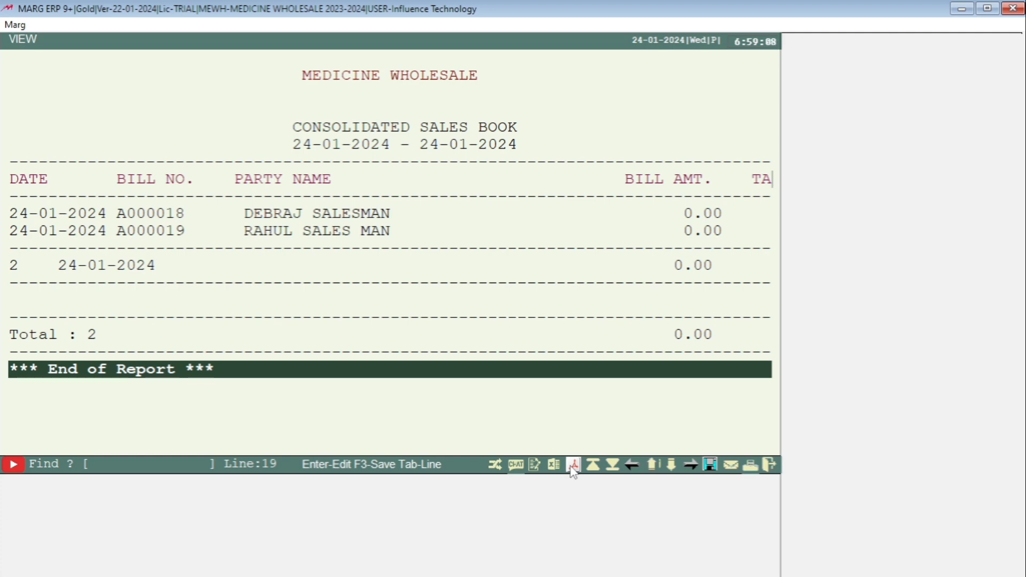
key("Escape")
key("Escape")
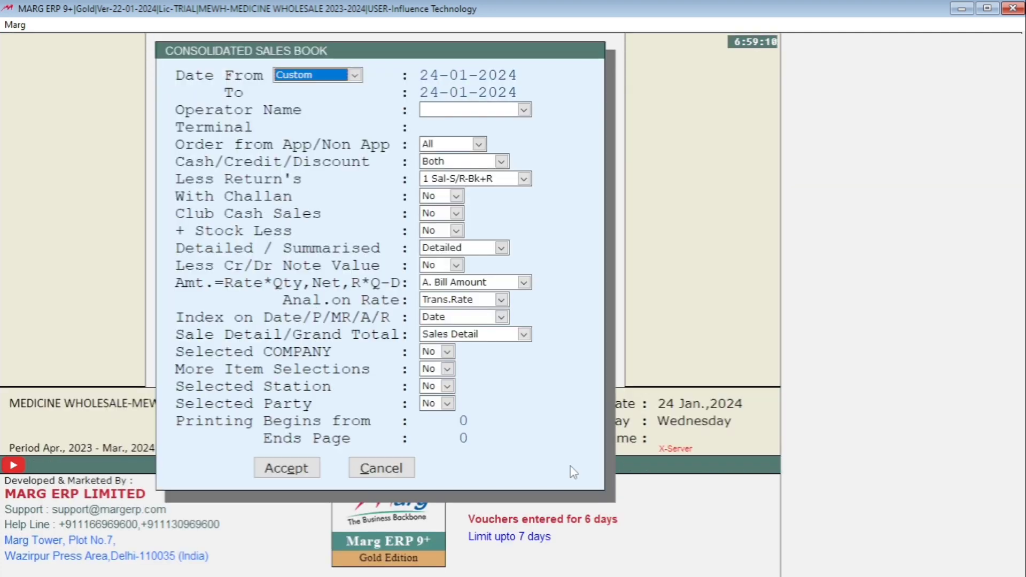
- Keep the default dates and set the consolidated sales book's format to Summarised
key("Return")
key("Return")
key("Return")
key("Return")
key("Return")
key("Return")
key("Return")
key("Return")
key("Return")
key("Return")
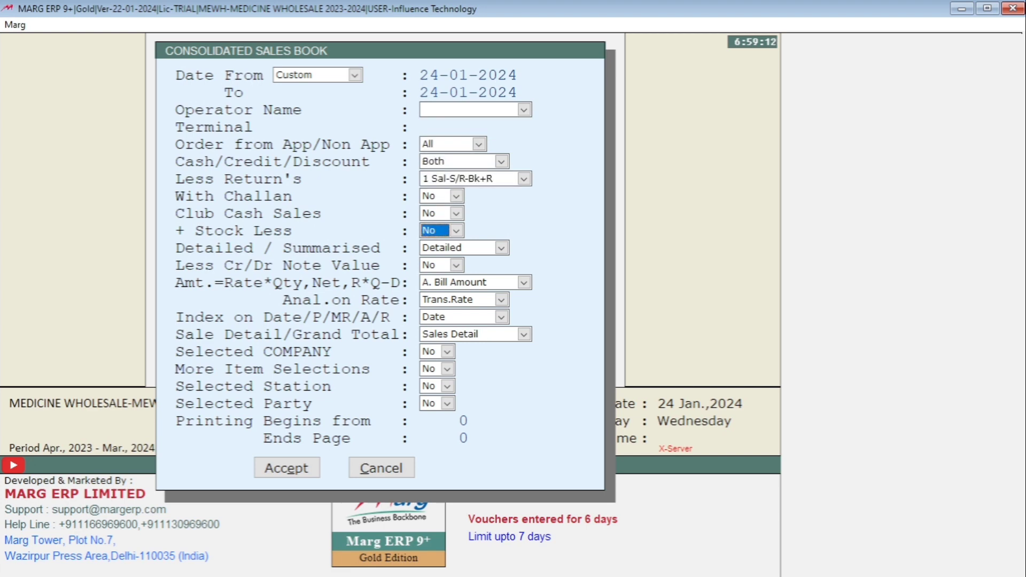
key("s")
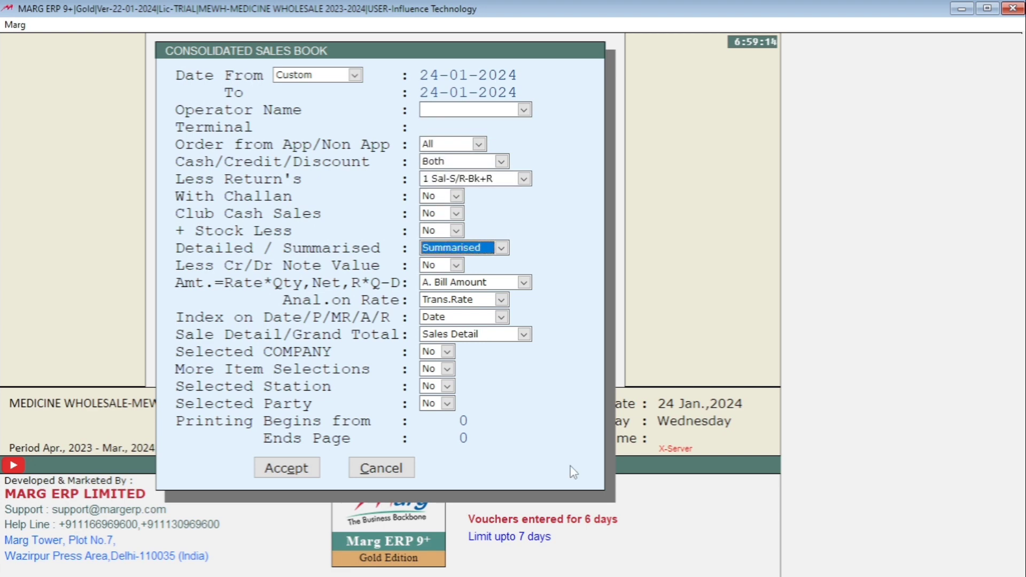
- Set the Less Return's option of the summarised sales book to 7 Sample
key("Up")
key("Up")
key("Up")
key("Up")
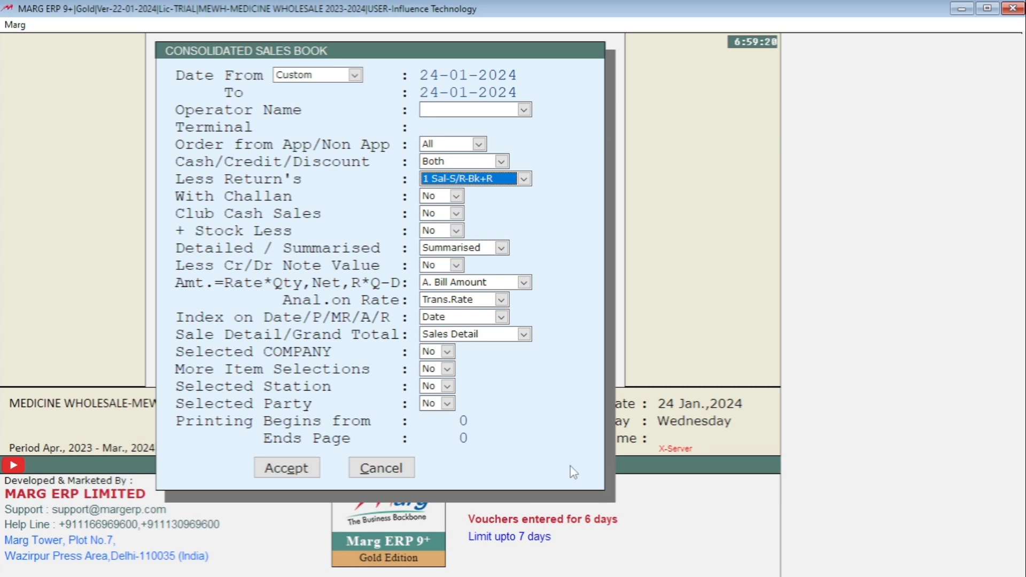
key("alt+Down")
key("Down")
key("Down")
key("Down")
key("Down")
key("Down")
key("Down")
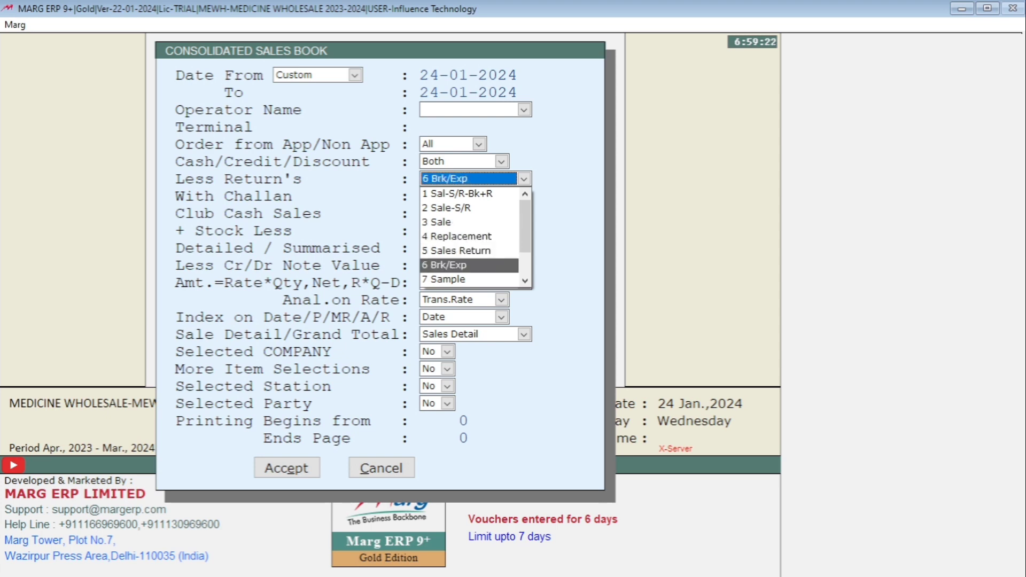
key("Return")
key("Return")
key("Return")
key("Return")
key("Return")
key("Return")
key("Return")
key("Return")
key("Return")
key("Return")
key("Return")
key("Return")
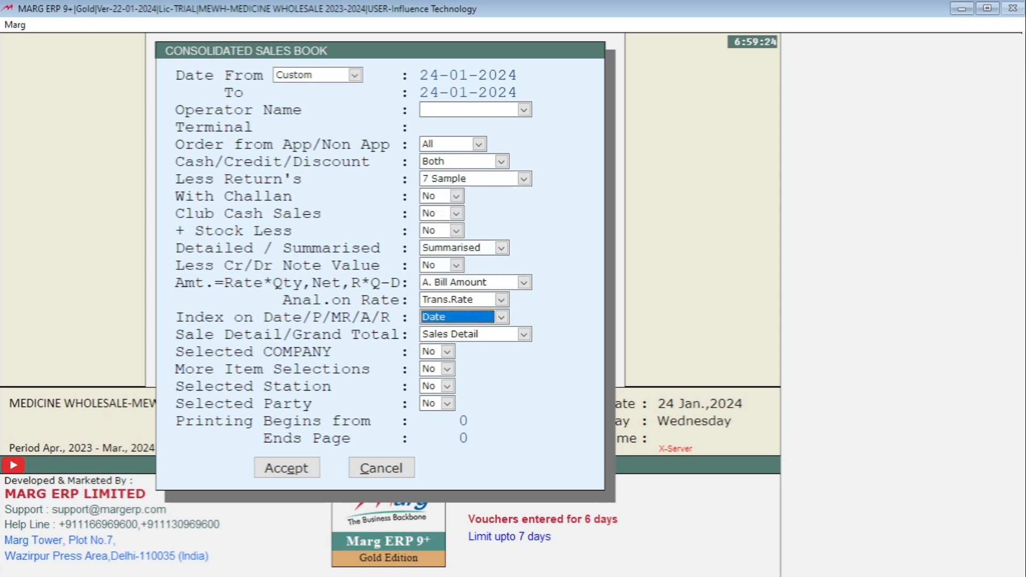
- Accept the remaining default options and generate the summarised consolidated sales book
key("Return")
key("Return")
key("Return")
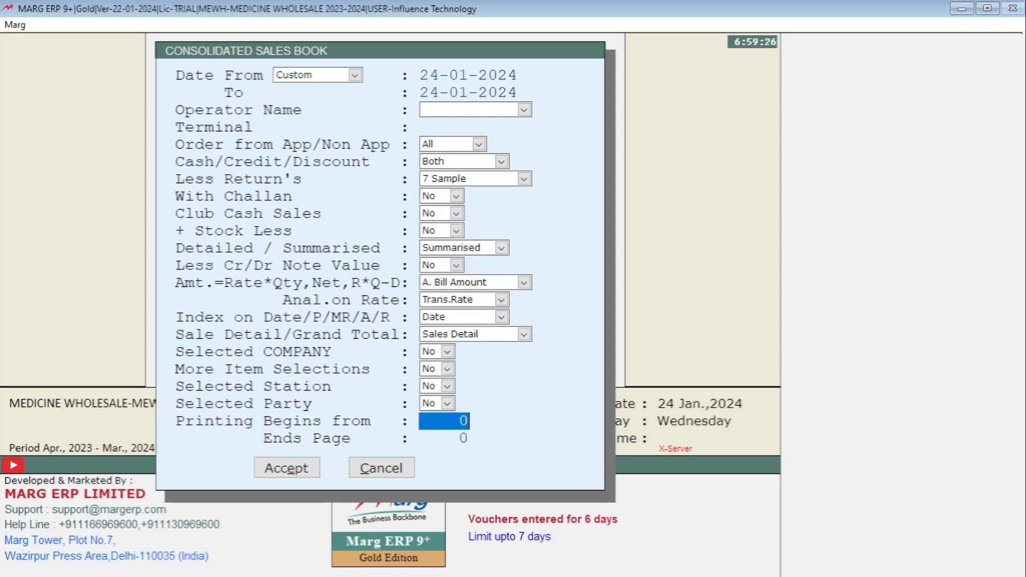
key("Up")
key("Up")
key("Up")
key("Up")
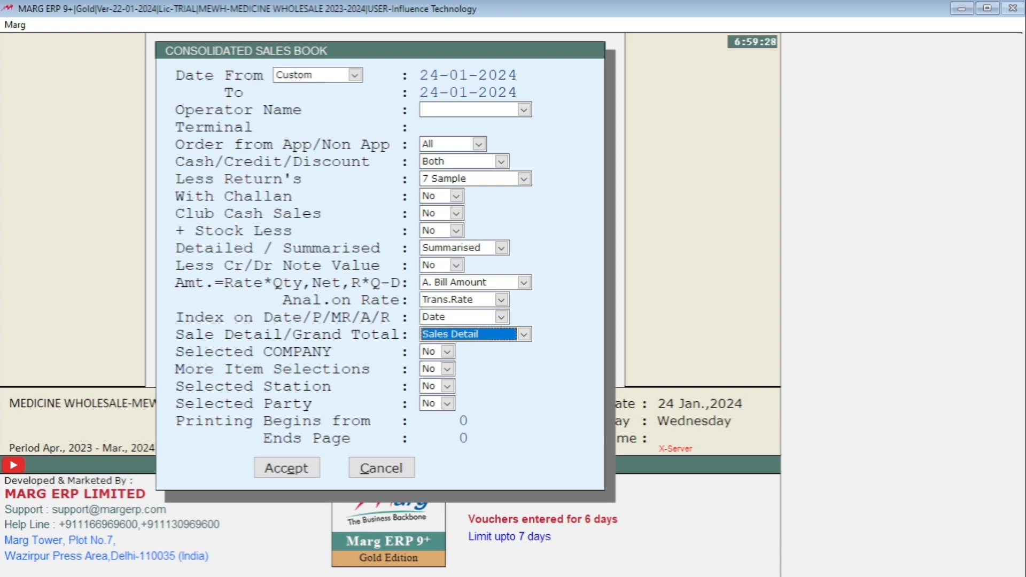
key("Return")
key("Return")
key("Return")
key("Return")
key("Return")
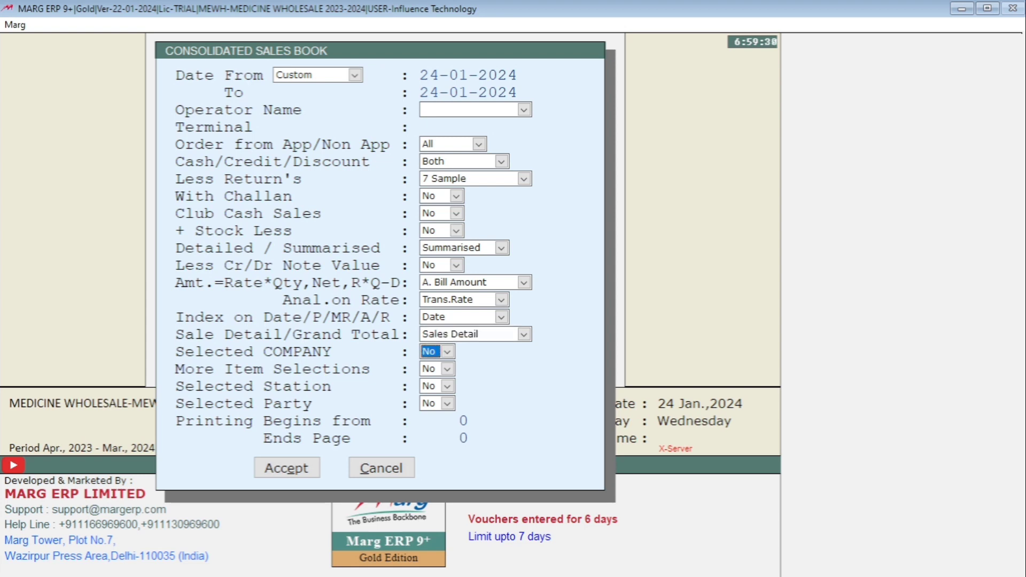
key("Return")
key("Return")
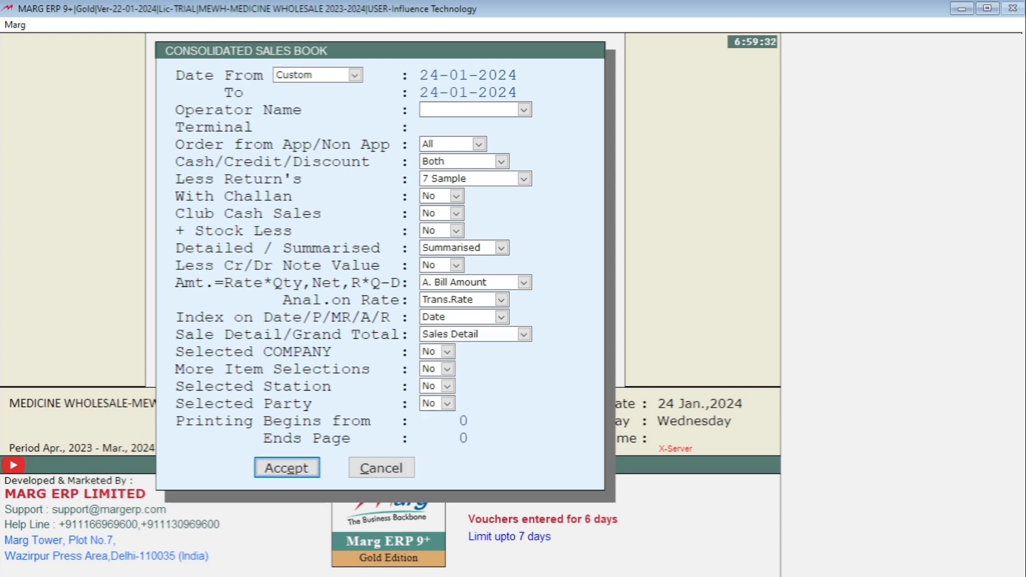
key("Return")
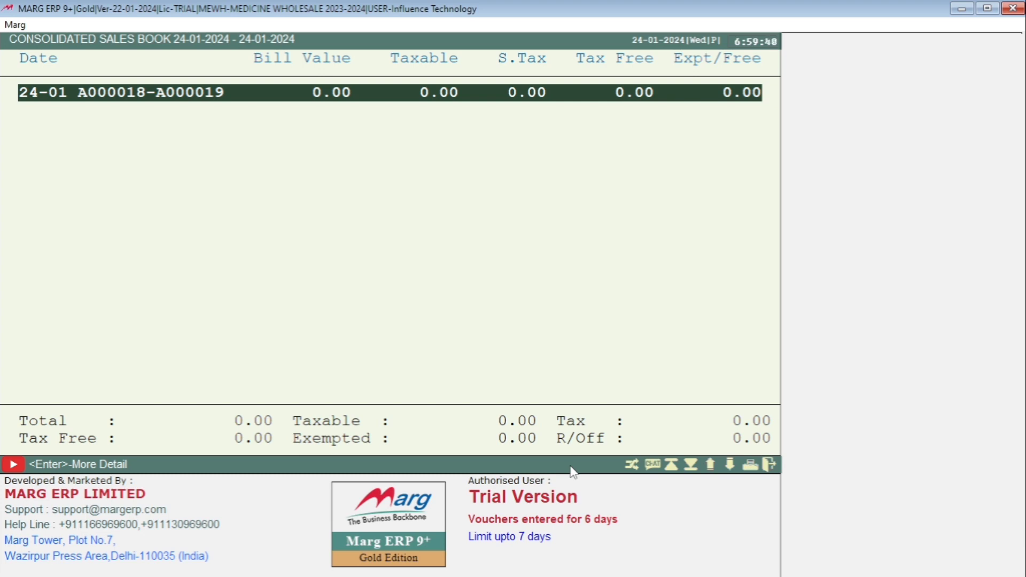
- Open the view of the summarised sales book, examine its value and tax columns, and close it
key("alt+p")
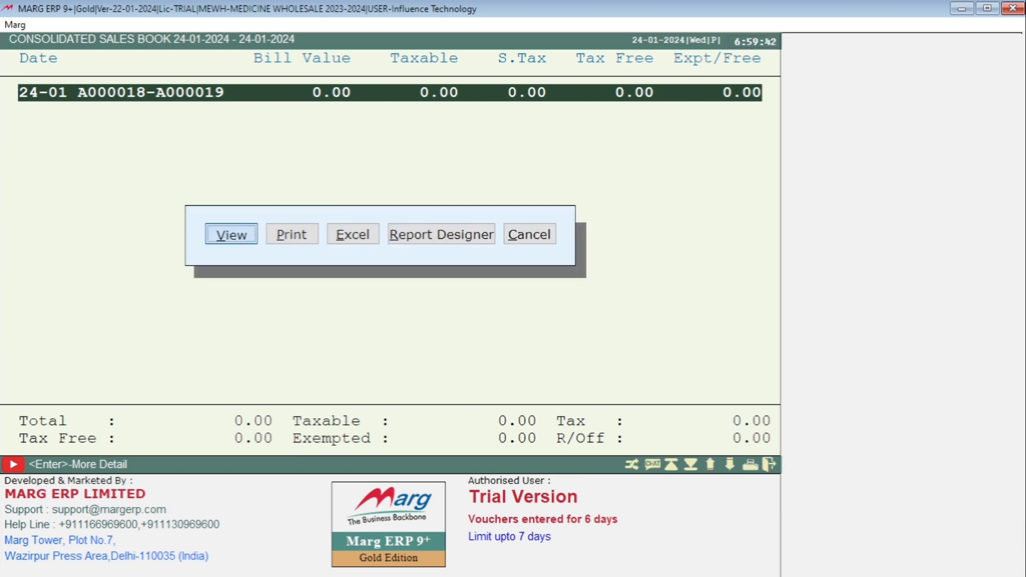
key("Return")
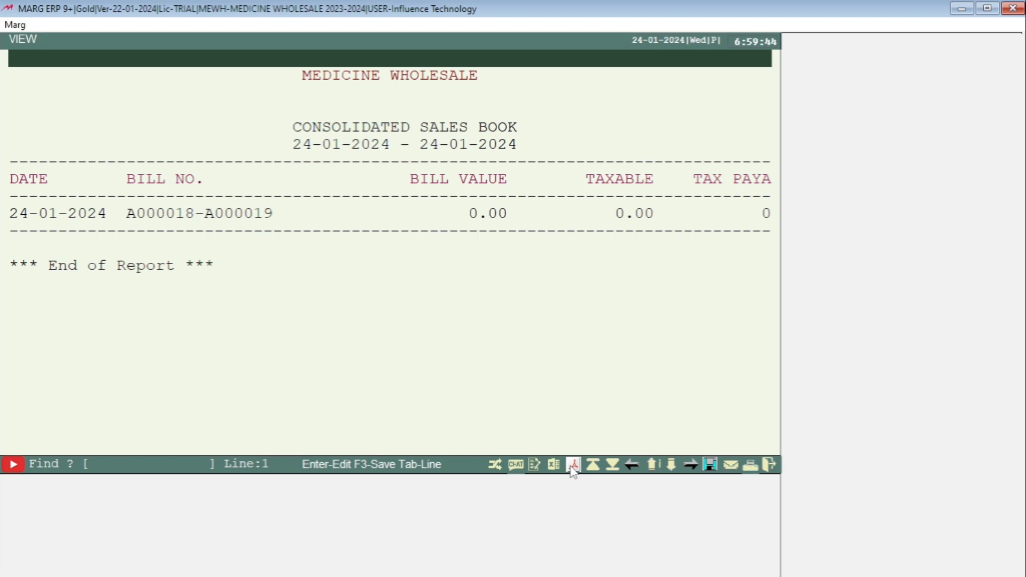
key("Right")
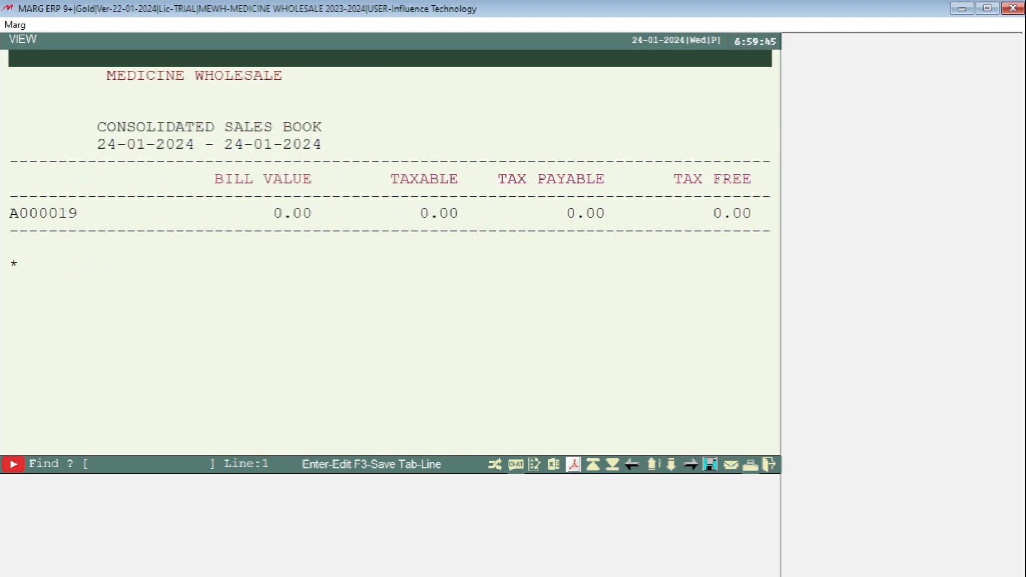
key("Right")
key("Right")
key("End")
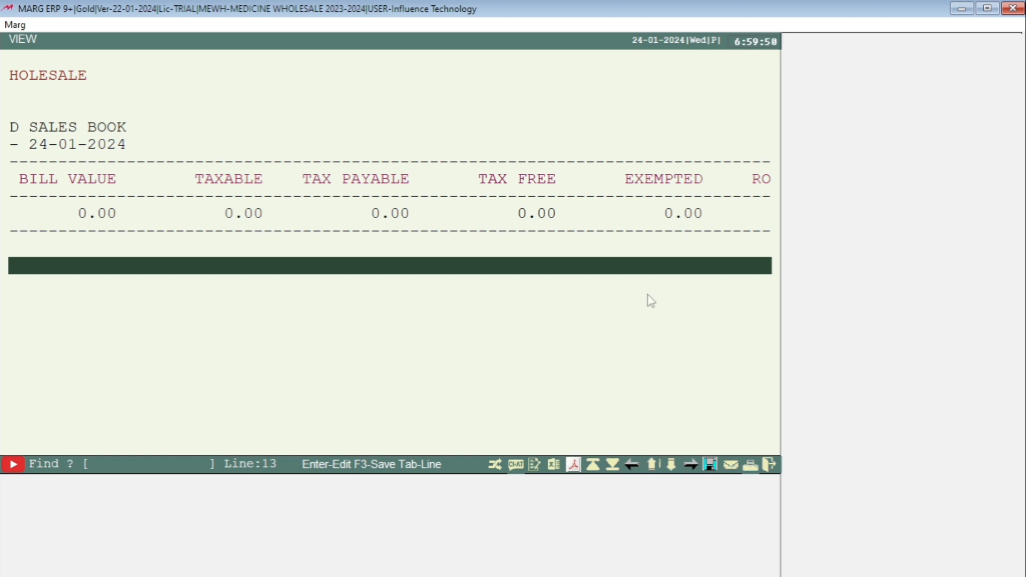
key("Home")
key("Right")
key("Right")
key("Left")
key("Left")
key("Left")
key("Left")
key("Left")
key("Left")
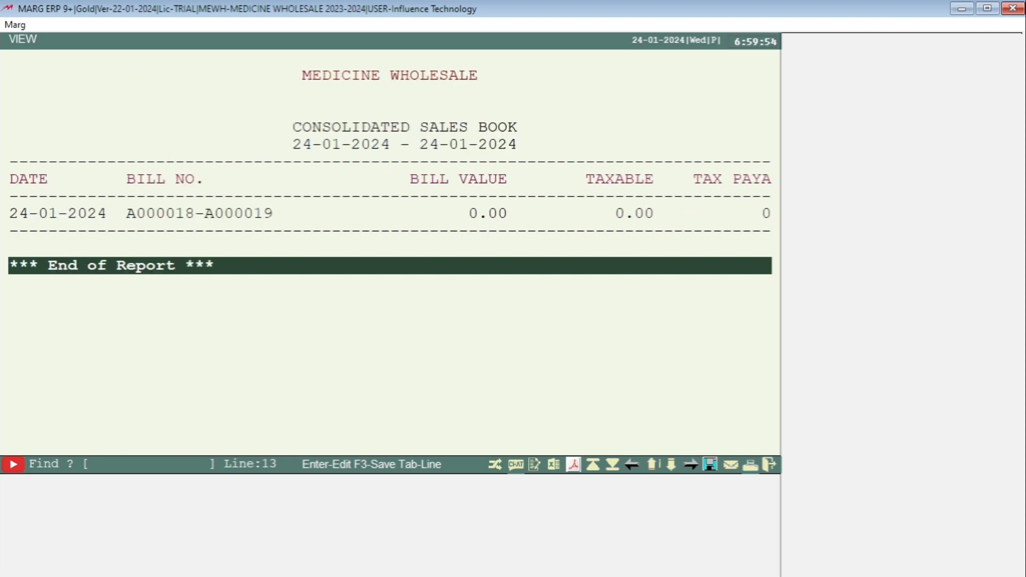
key("Escape")
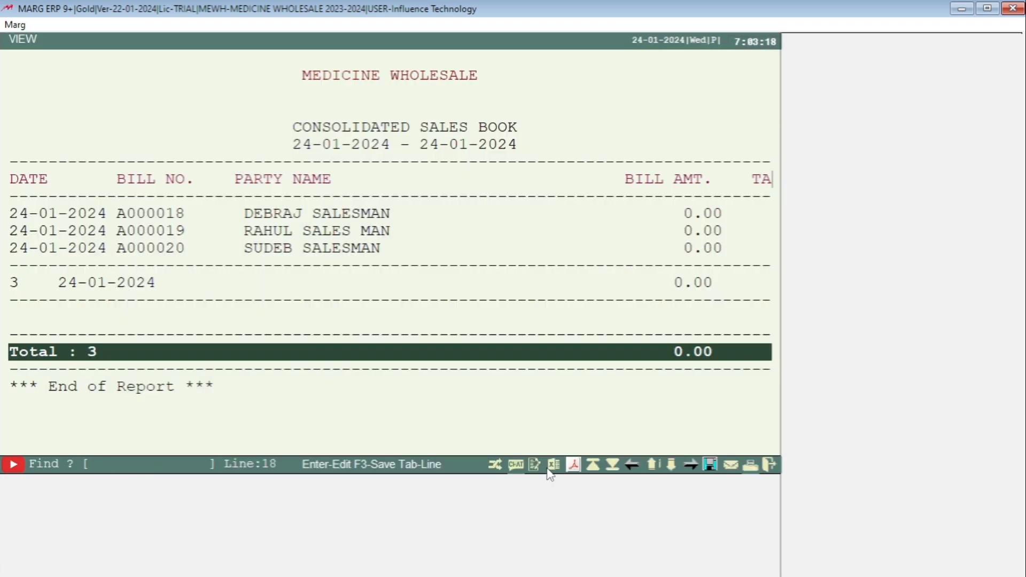